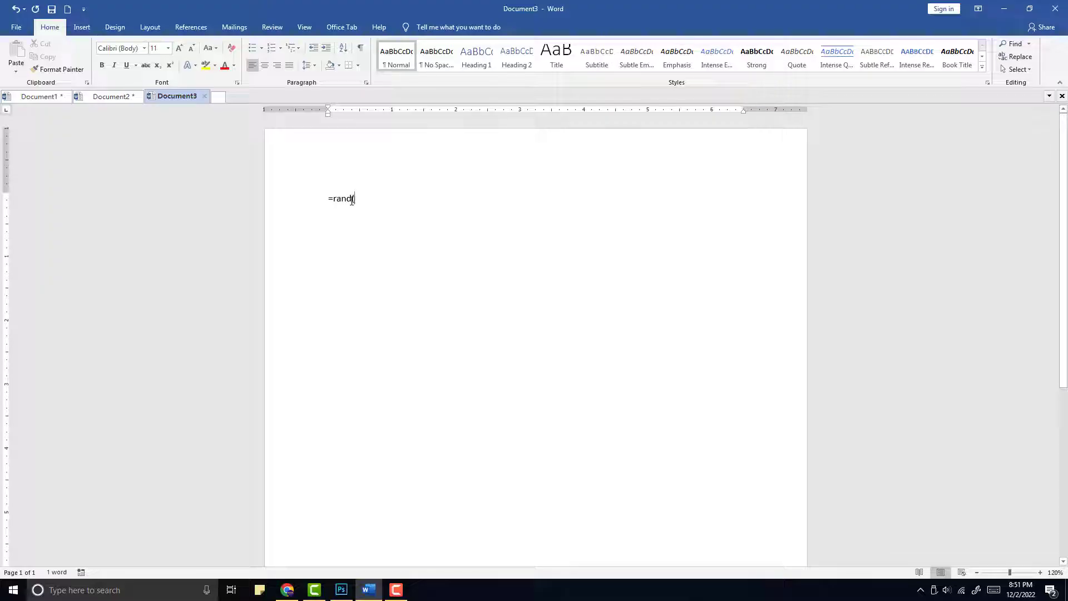
# Generate 50 paragraphs of sample text with =rand(50)
pyautogui.write('(50')
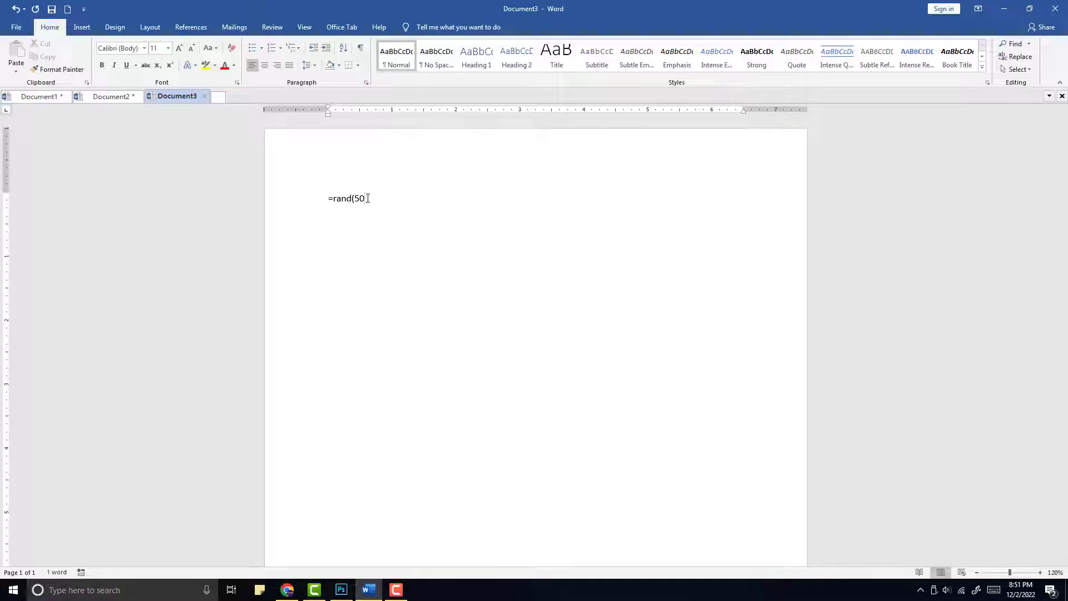
pyautogui.write(')')
pyautogui.press('Return')
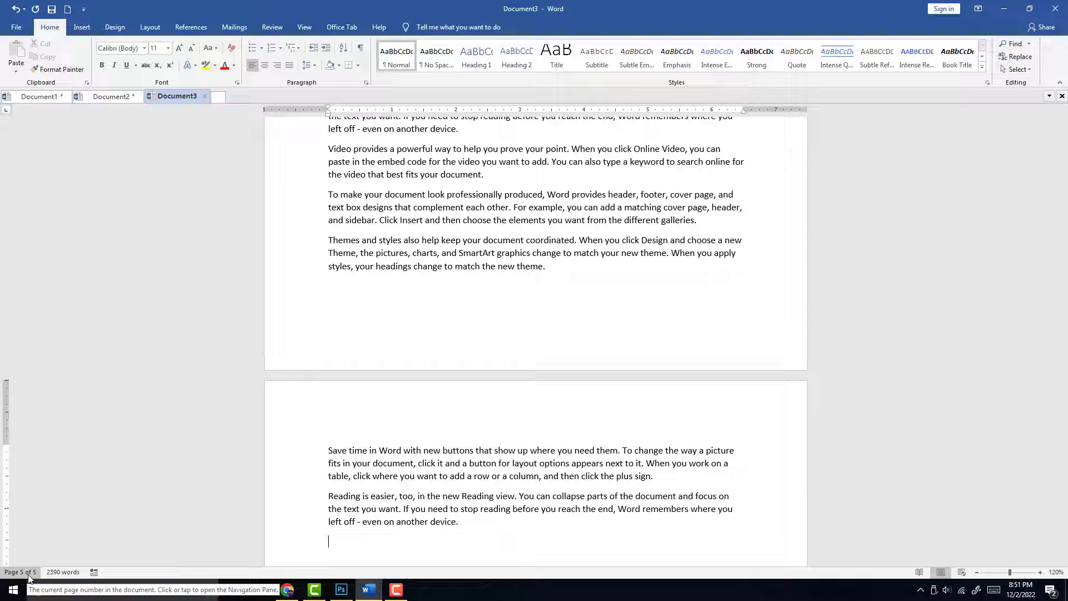
# Insert enough blank lines above the first paragraph to push it down to the end of page 1
pyautogui.scroll(10, 467, 436)
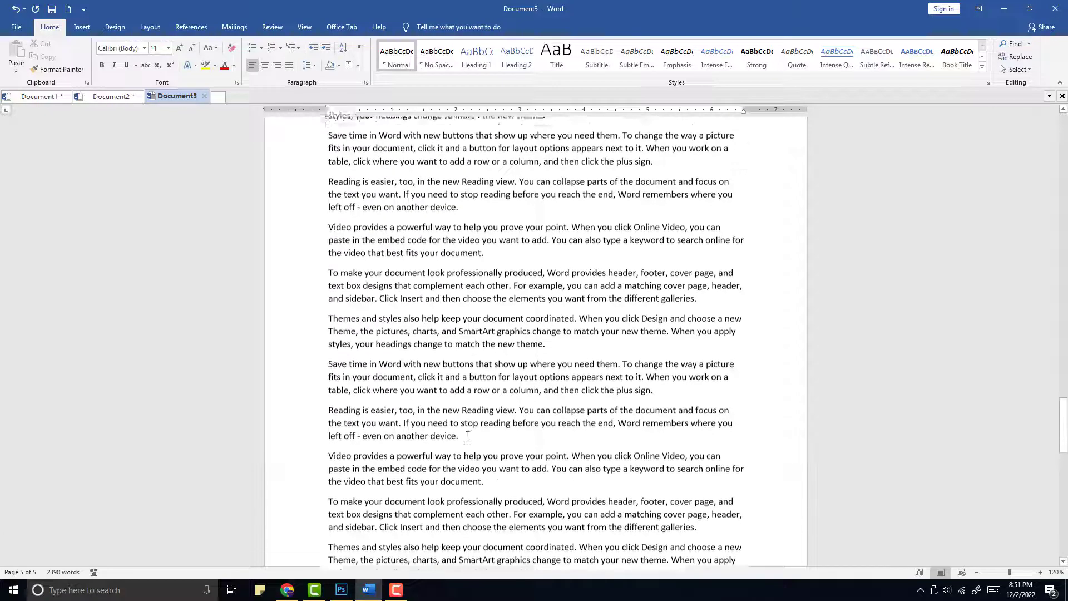
pyautogui.scroll(10, 468, 436)
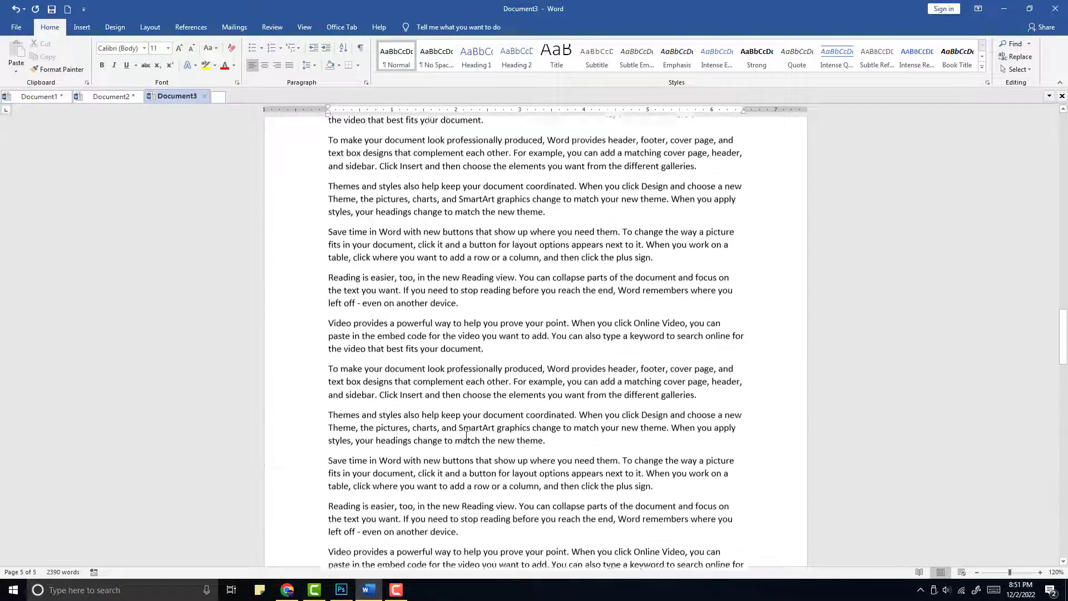
pyautogui.scroll(15, 467, 436)
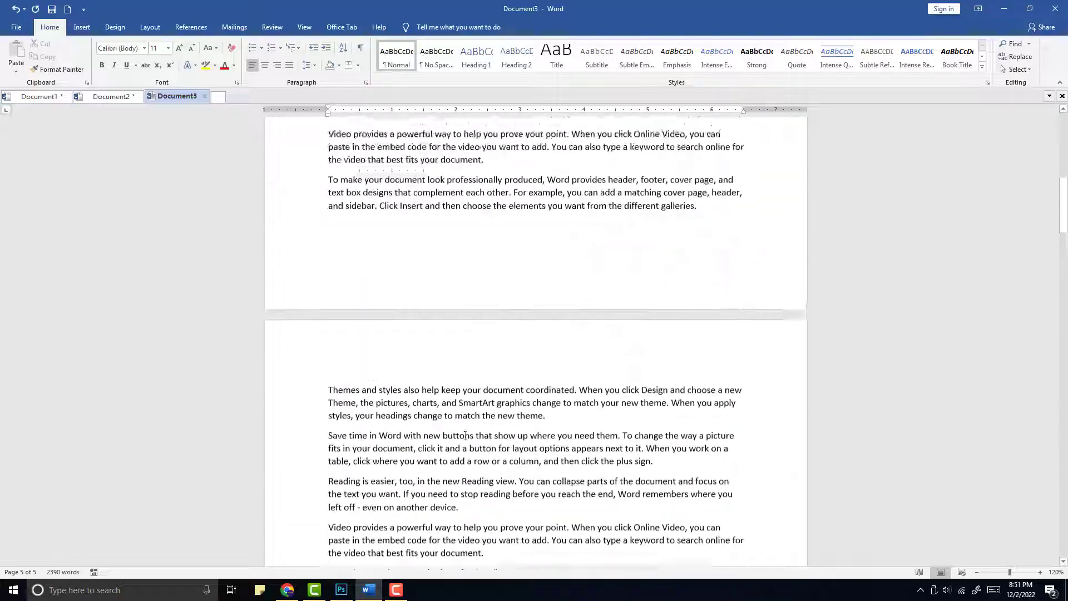
pyautogui.scroll(10, 466, 436)
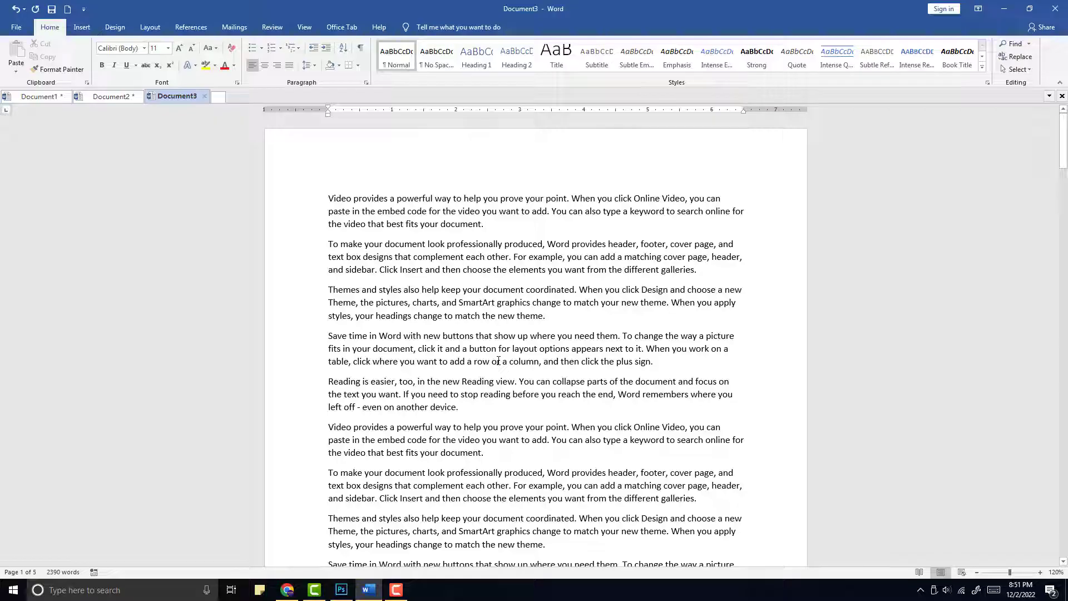
pyautogui.click(329, 199)
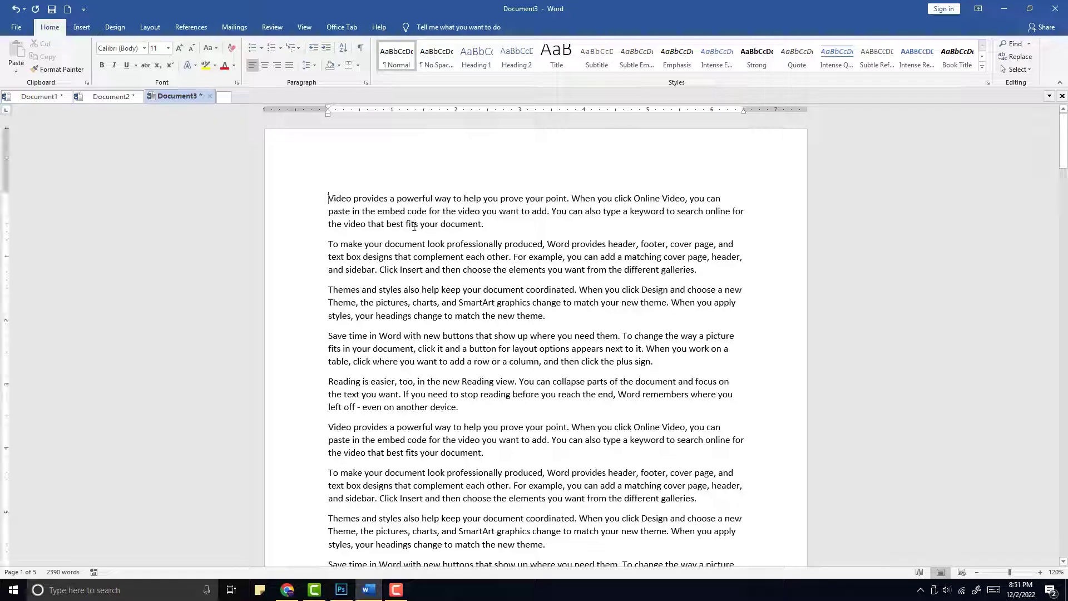
pyautogui.press('Return')
pyautogui.press('Return')
pyautogui.press('Return')
pyautogui.press('Return')
pyautogui.press('Return')
pyautogui.press('Return')
pyautogui.press('Return')
pyautogui.press('Return')
pyautogui.press('Return')
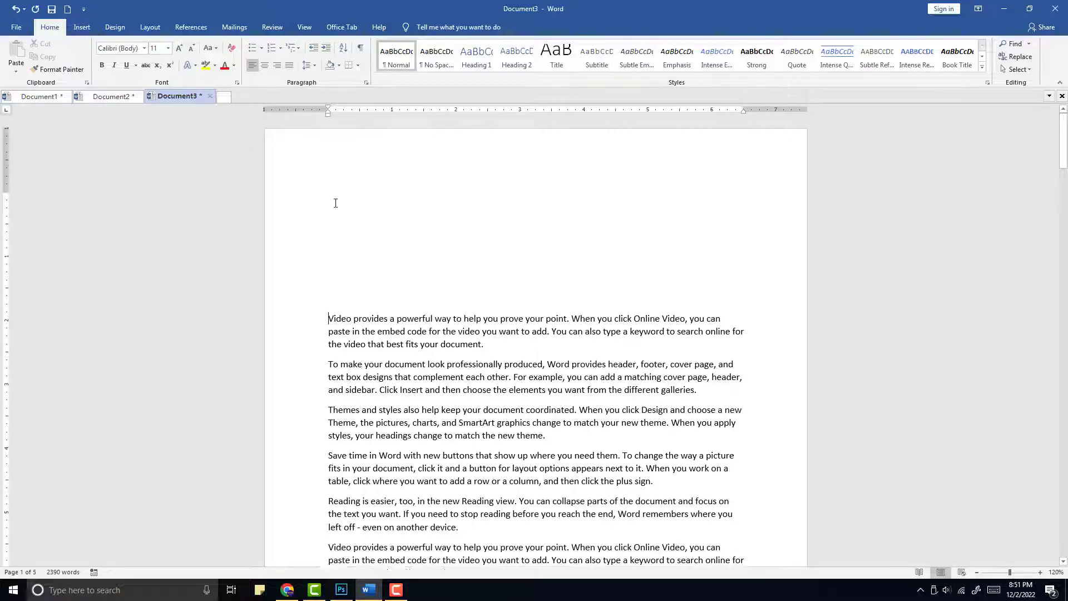
pyautogui.press('Return')
pyautogui.press('Return')
pyautogui.press('Return')
pyautogui.press('Return')
pyautogui.press('Return')
pyautogui.press('Return')
pyautogui.press('Return')
pyautogui.press('Return')
pyautogui.press('Return')
pyautogui.press('Return')
pyautogui.press('Return')
pyautogui.press('Return')
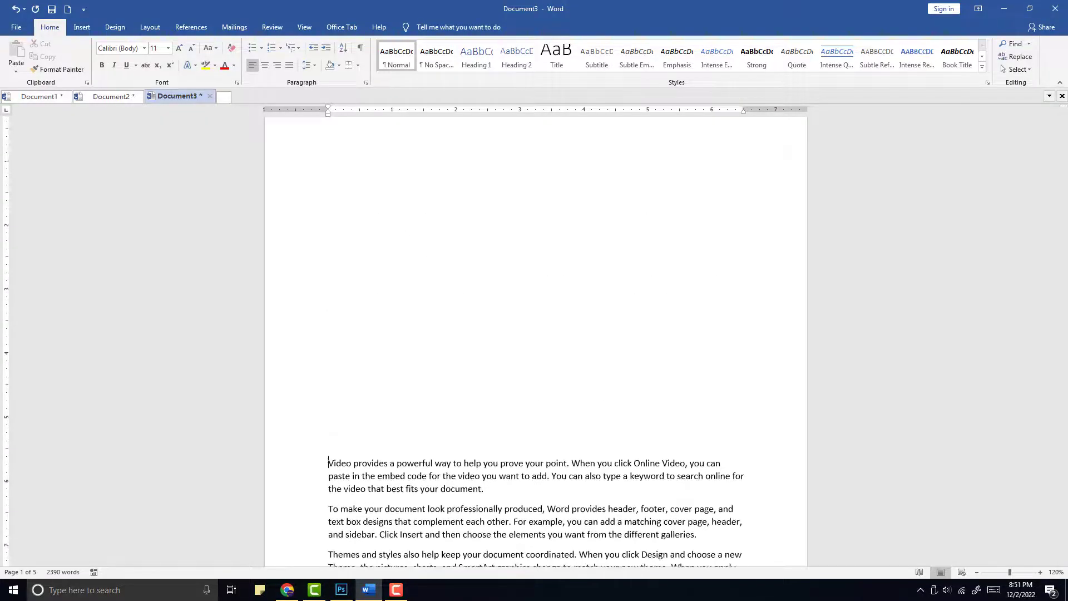
pyautogui.press('Return')
pyautogui.press('Return')
pyautogui.press('Return')
pyautogui.press('Return')
pyautogui.press('Return')
pyautogui.press('Return')
pyautogui.press('Return')
pyautogui.press('Return')
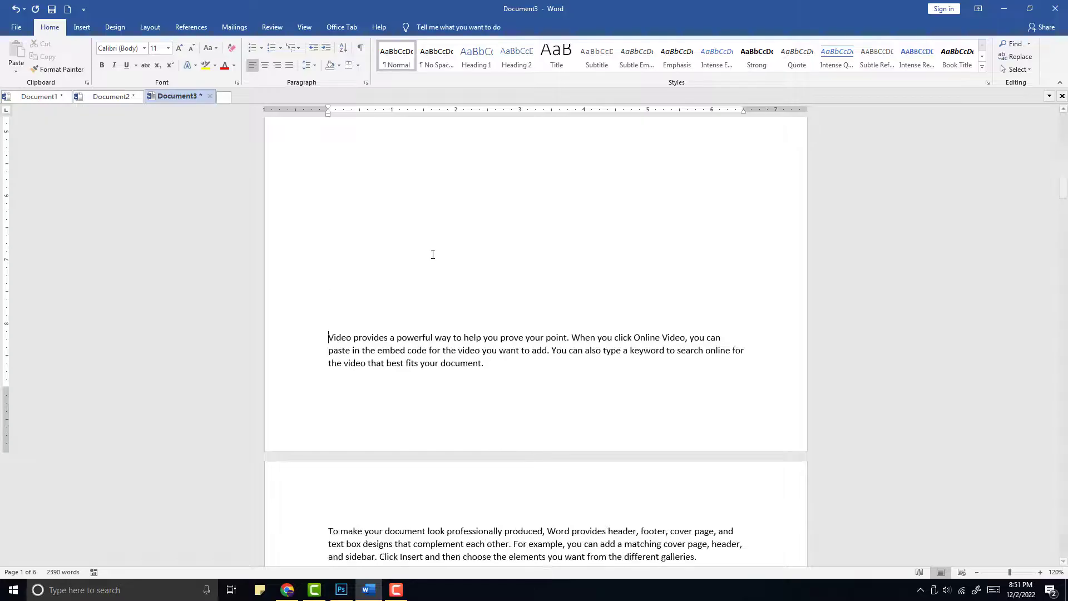
# Write "Content" on the first line of page 1, followed by the placeholder lines "Adfadf", "Adfadfafd" and "adfadfadfadfdsfdfdfdf"
pyautogui.scroll(7, 434, 253)
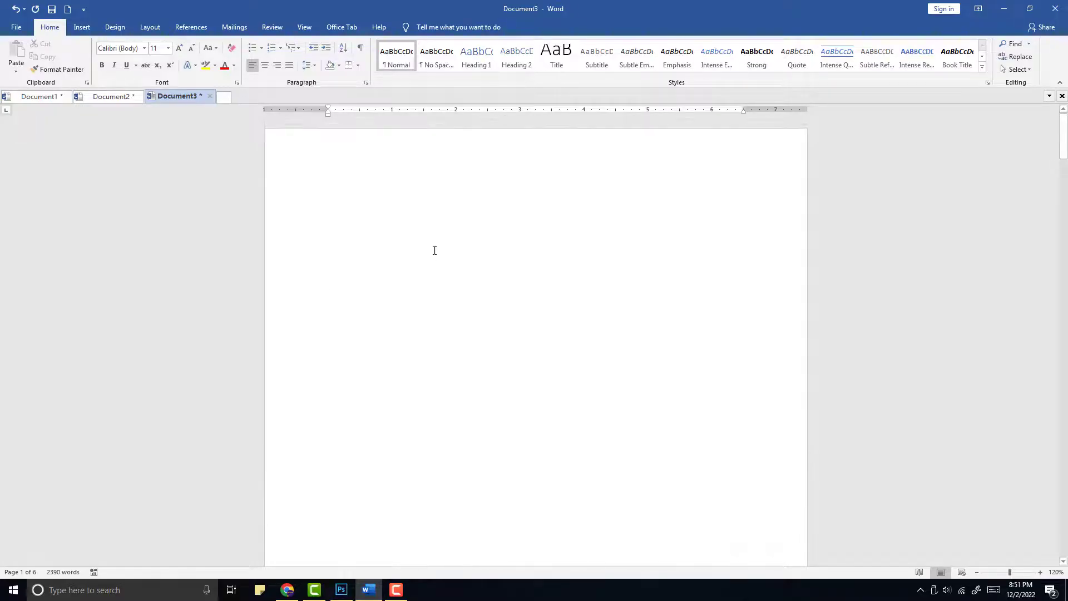
pyautogui.click(347, 196)
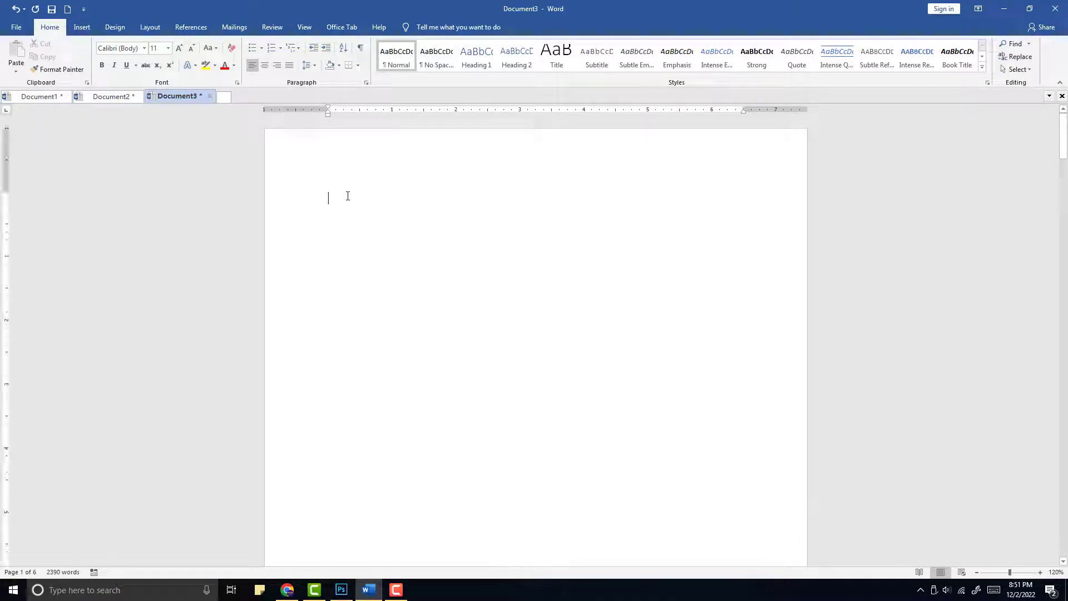
pyautogui.write('Content')
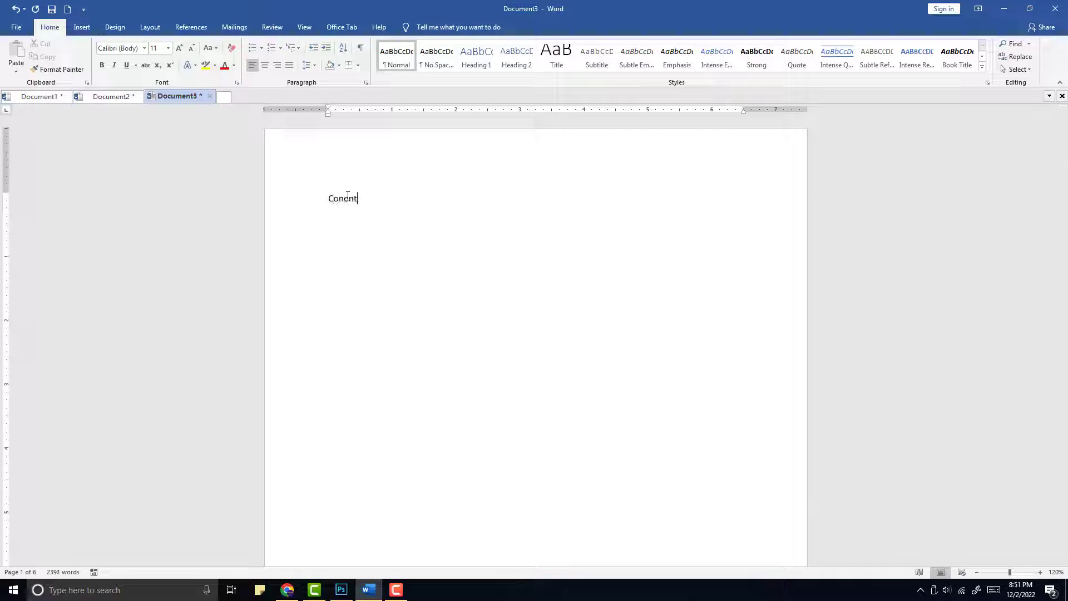
pyautogui.press('BackSpace')
pyautogui.press('BackSpace')
pyautogui.press('BackSpace')
pyautogui.write('tne')
pyautogui.press('BackSpace')
pyautogui.press('BackSpace')
pyautogui.write('en')
pyautogui.write('adfadf')
pyautogui.press('Return')
pyautogui.write('adfadfafd')
pyautogui.press('Return')
pyautogui.write('adfadfadfadfdsfdfdfdf')
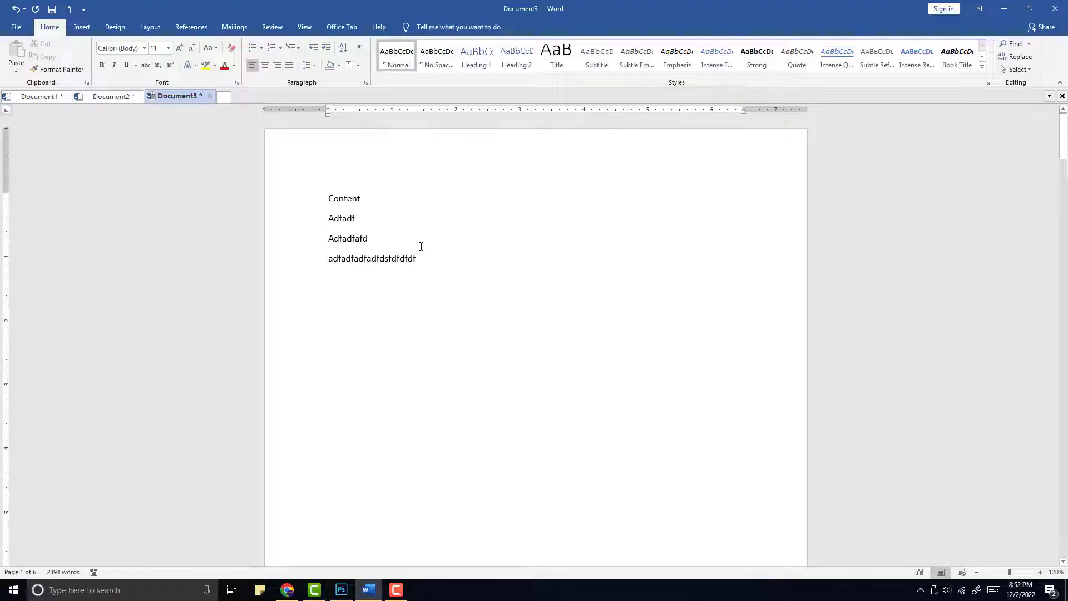
# Delete the empty line above the first paragraph on page 2
pyautogui.scroll(-3, 429, 247)
pyautogui.scroll(2, 432, 246)
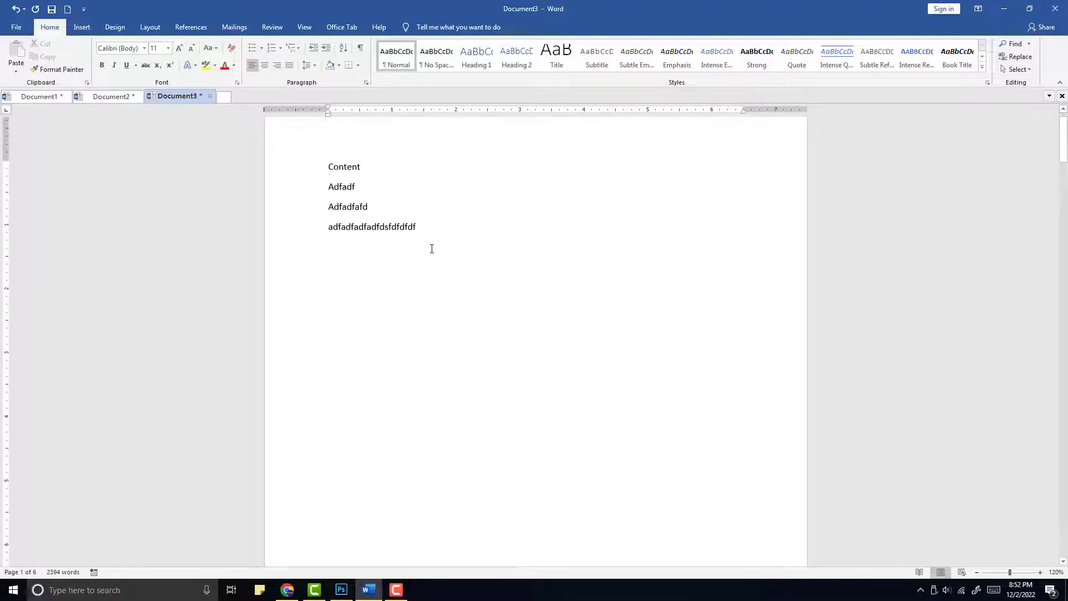
pyautogui.scroll(-8, 432, 246)
pyautogui.scroll(-5, 432, 249)
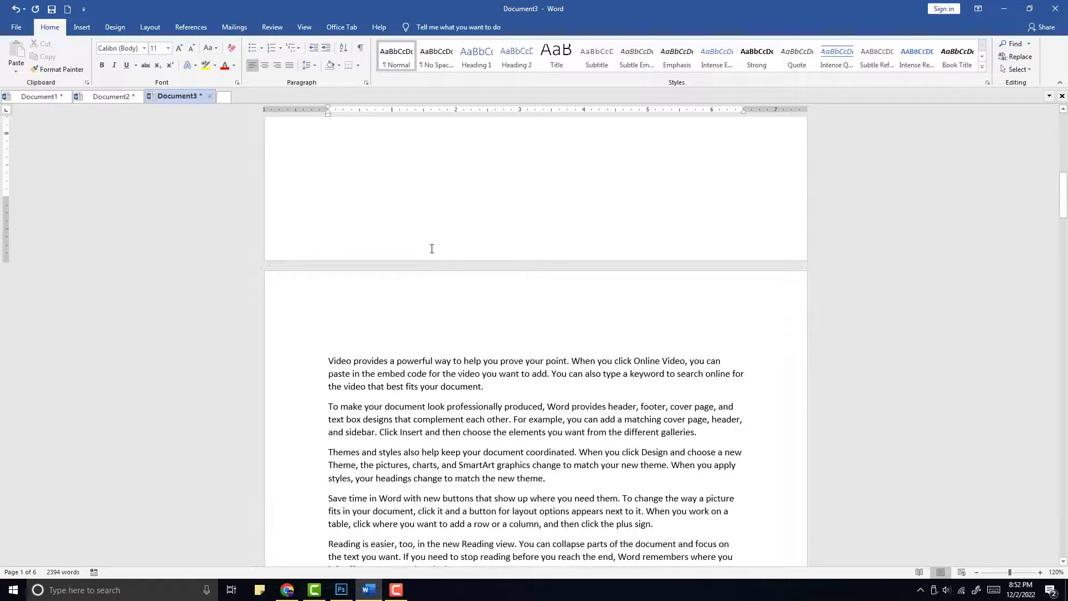
pyautogui.click(335, 331)
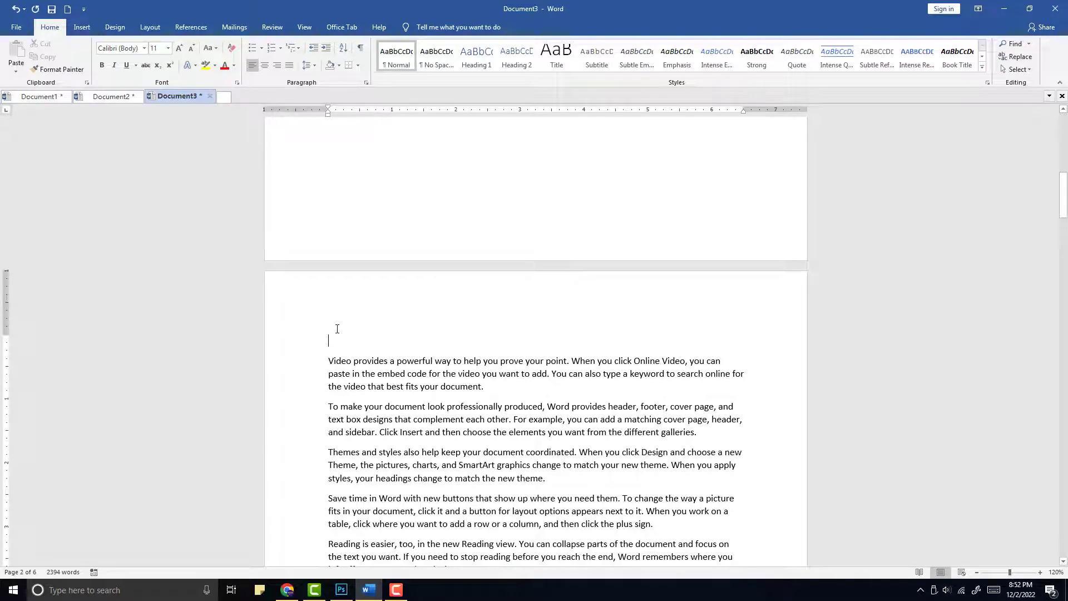
pyautogui.press('Delete')
# Add page numbers at the top of the pages in the Plain Number 2 style and close the header
pyautogui.scroll(15, 346, 329)
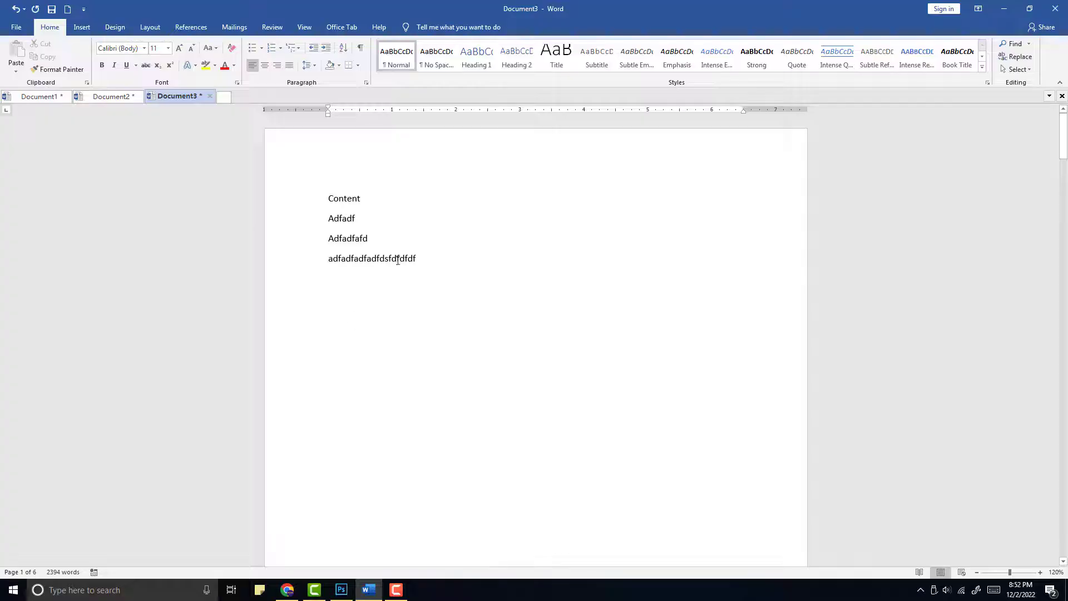
pyautogui.click(80, 28)
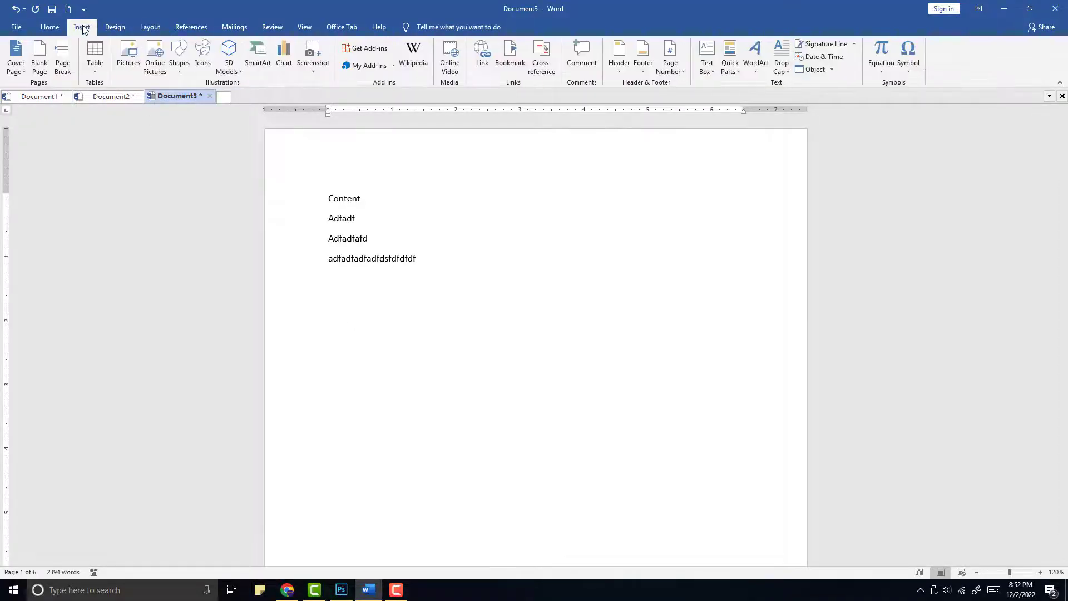
pyautogui.click(670, 64)
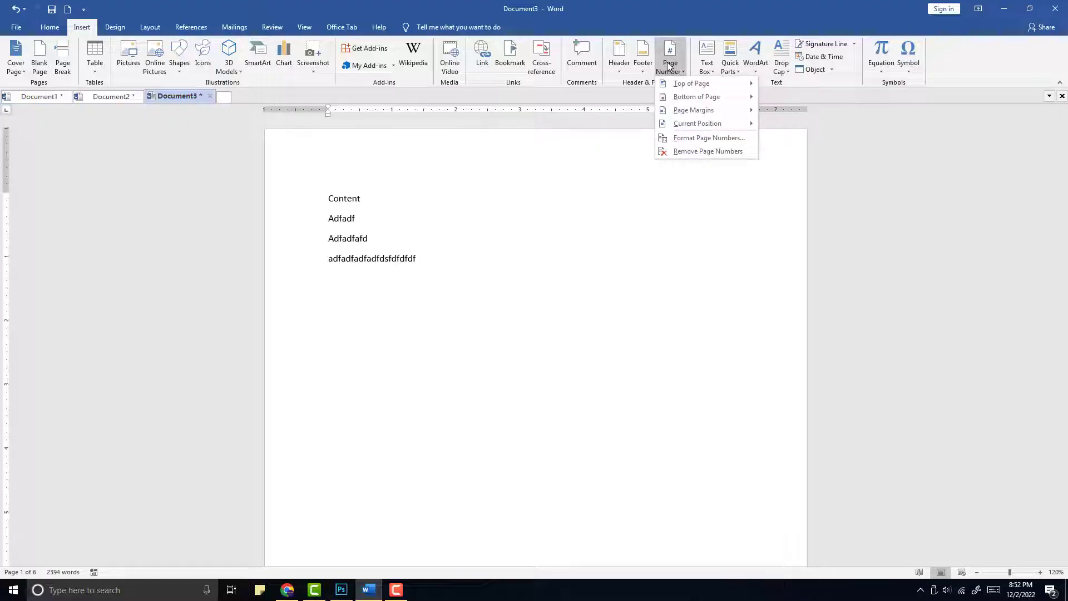
pyautogui.moveTo(684, 85)
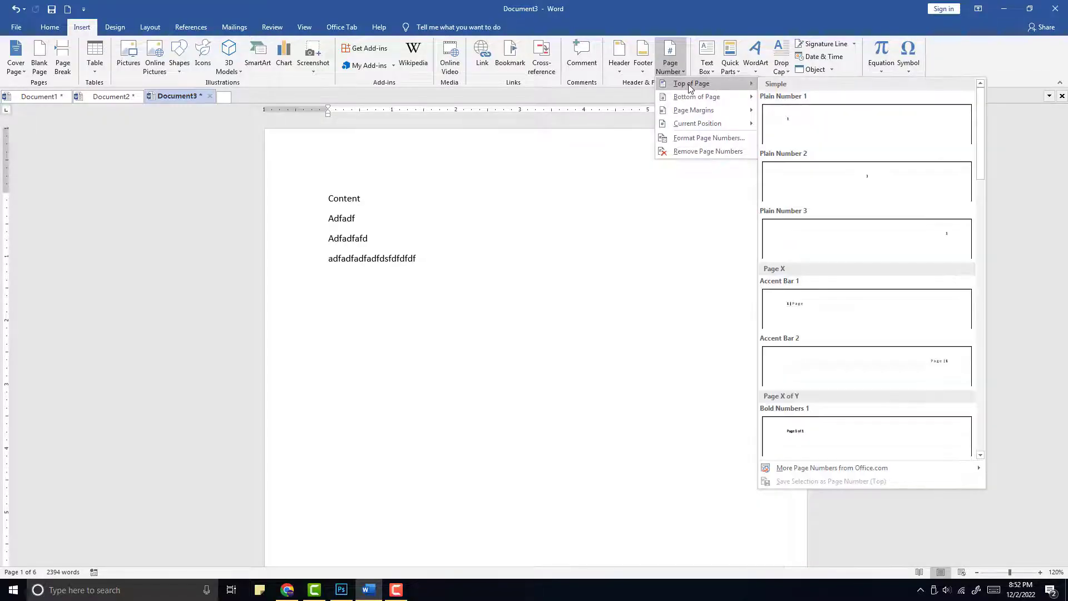
pyautogui.click(870, 187)
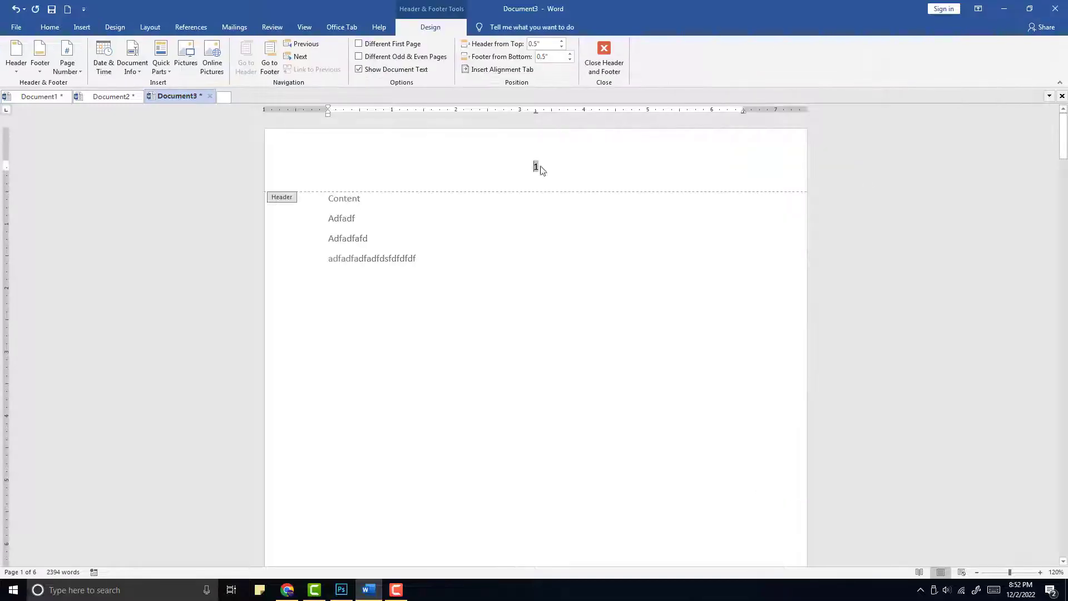
pyautogui.click(606, 62)
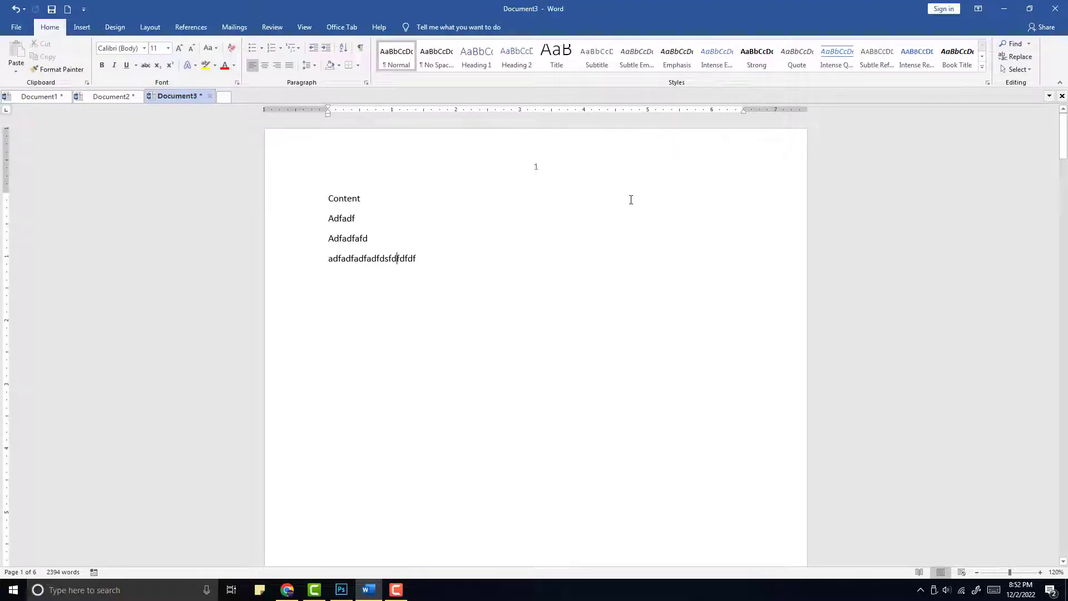
# Check the page numbers in the headers of pages 1 to 3 and where the body text starts
pyautogui.scroll(-10, 630, 204)
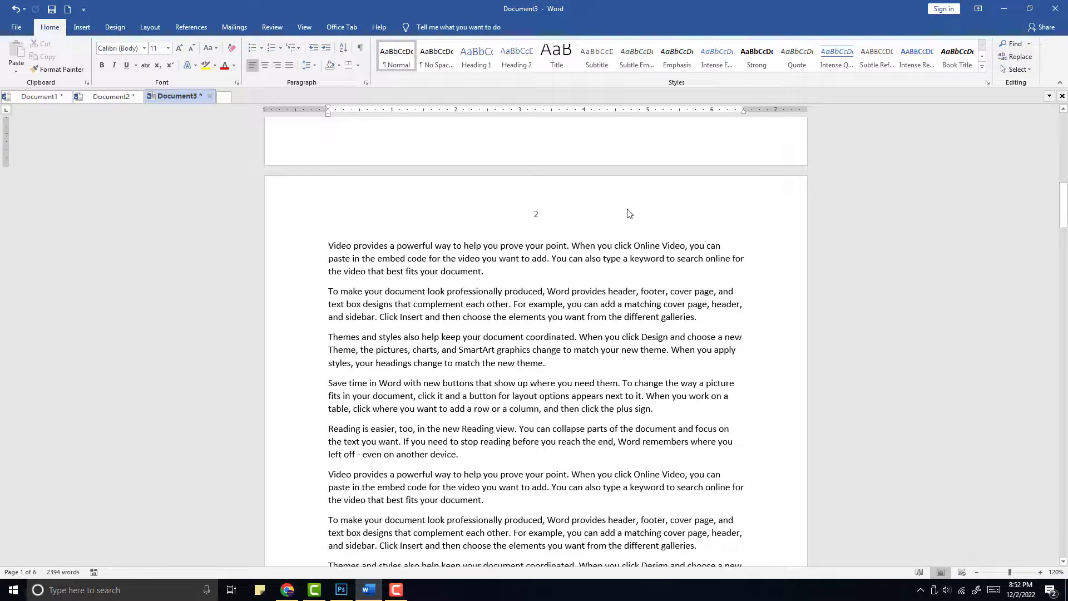
pyautogui.scroll(-1, 629, 214)
pyautogui.scroll(6, 599, 241)
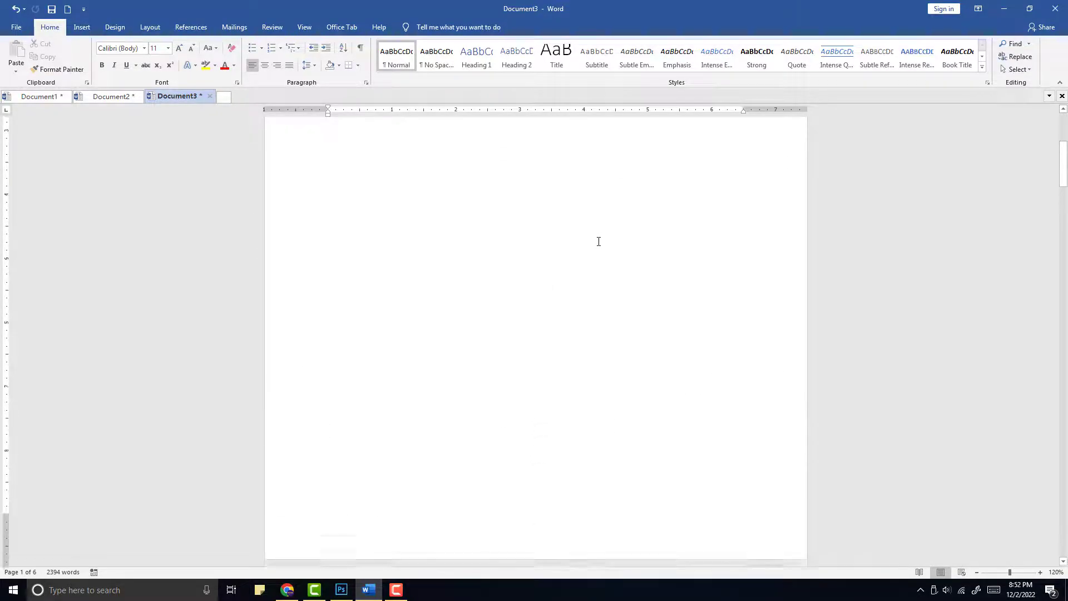
pyautogui.scroll(-3, 473, 220)
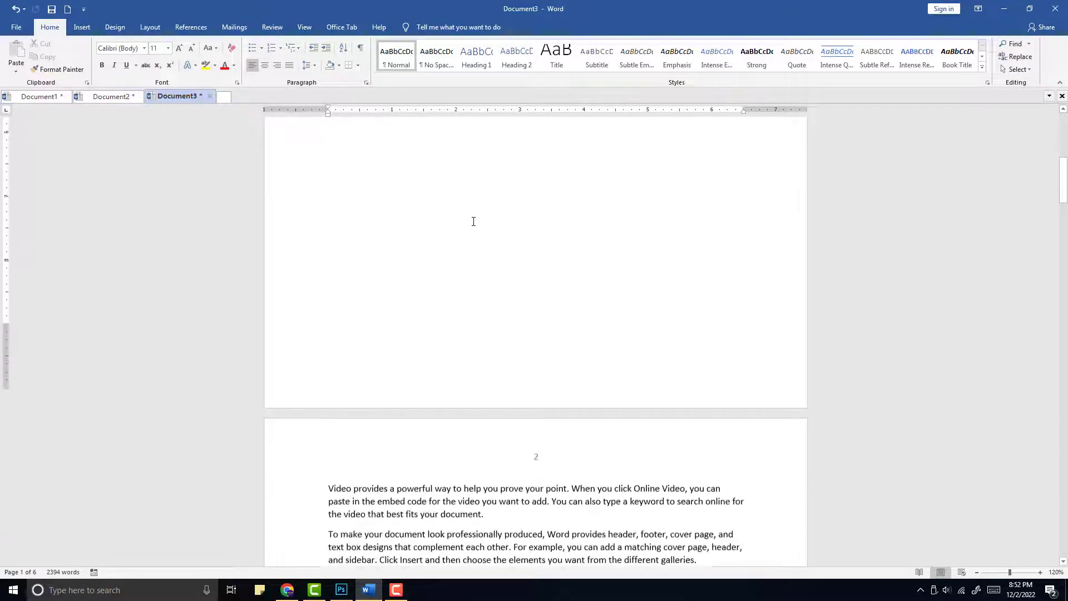
pyautogui.scroll(-5, 474, 221)
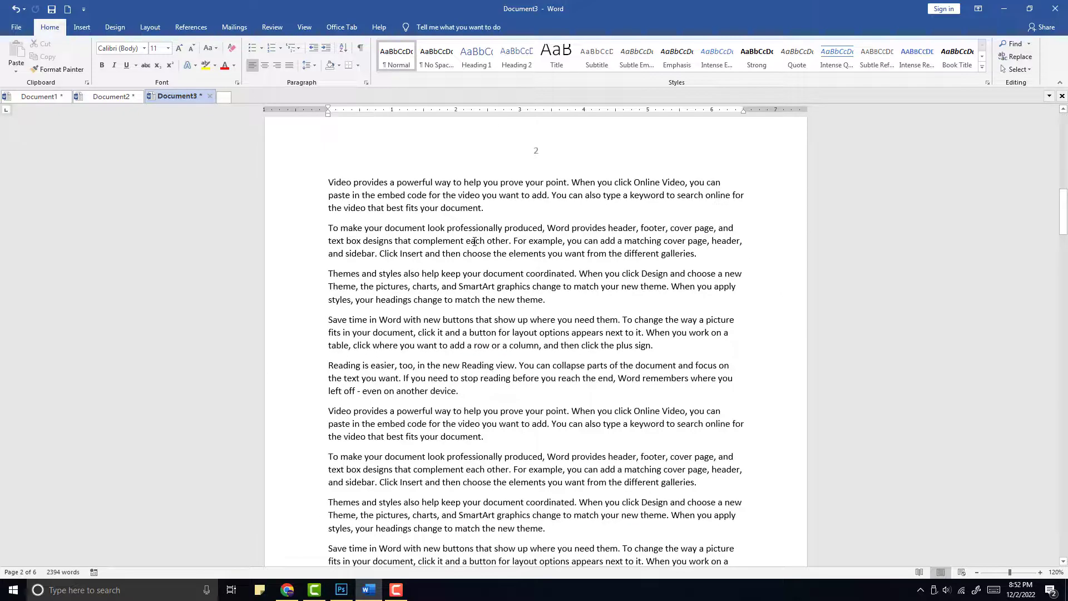
pyautogui.scroll(1, 474, 241)
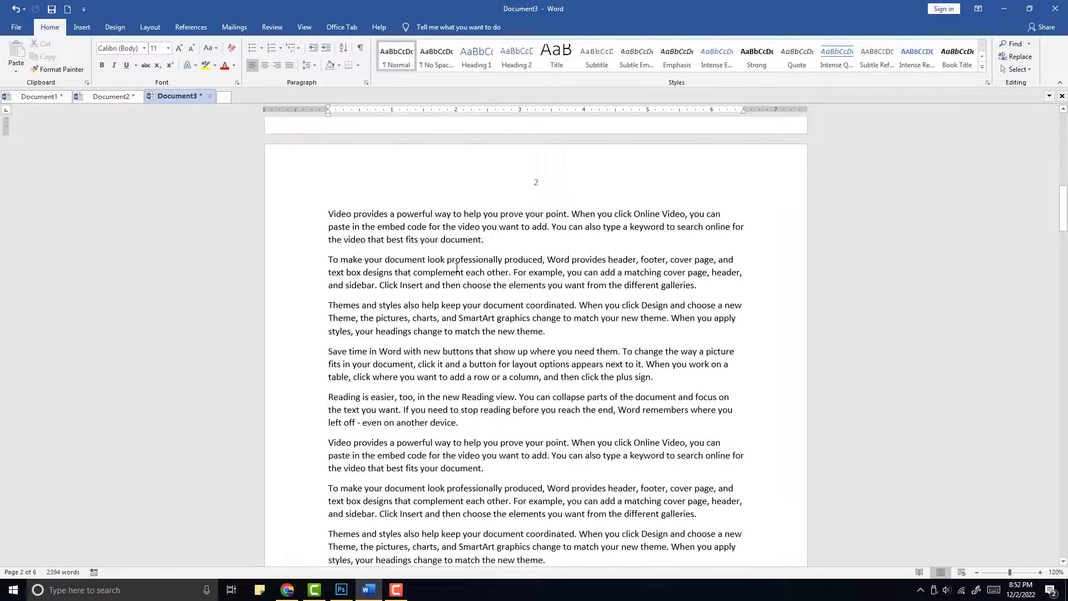
pyautogui.scroll(3, 473, 218)
pyautogui.scroll(-1, 490, 195)
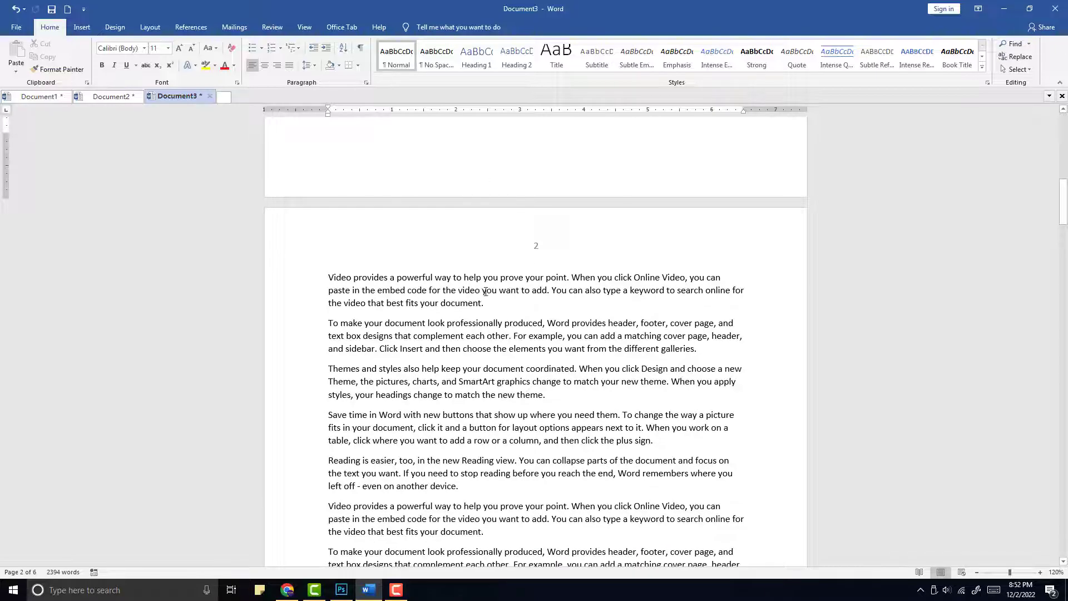
pyautogui.scroll(-9, 491, 309)
pyautogui.scroll(-6, 490, 309)
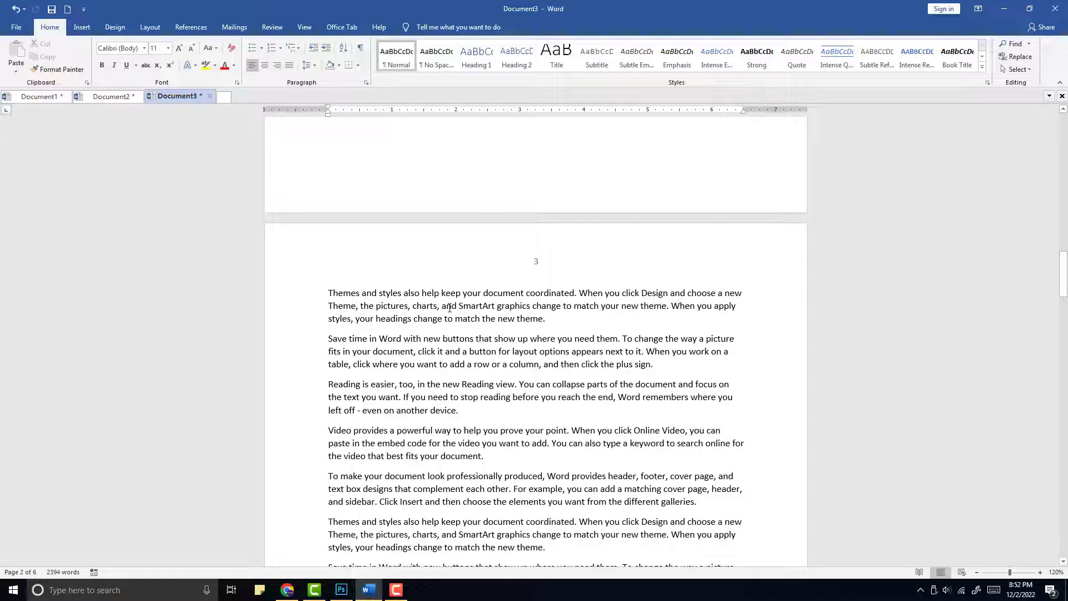
pyautogui.scroll(13, 563, 308)
pyautogui.scroll(10, 563, 308)
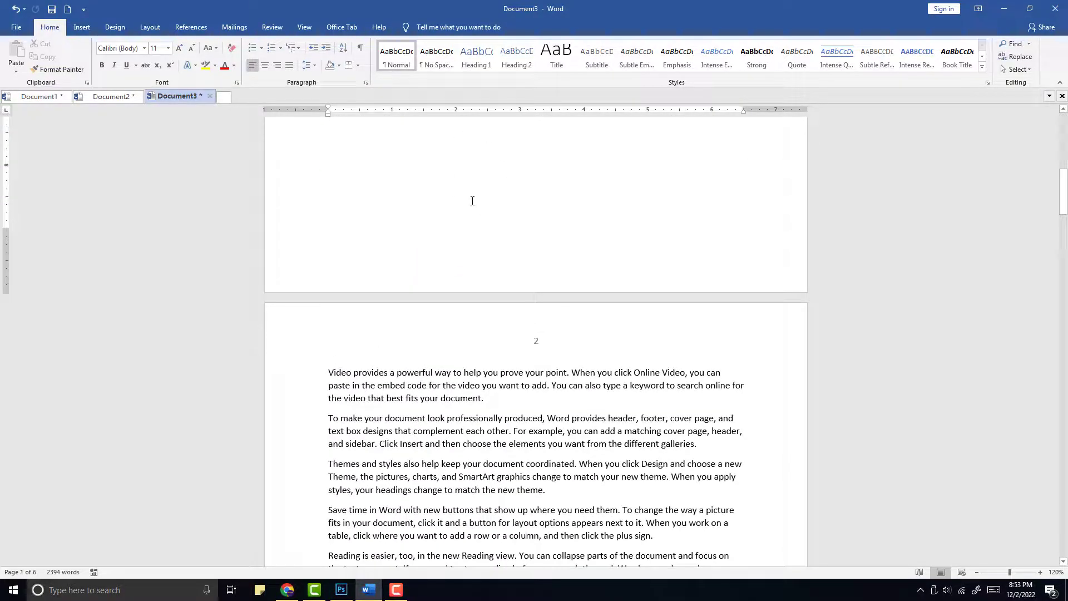
pyautogui.scroll(4, 506, 232)
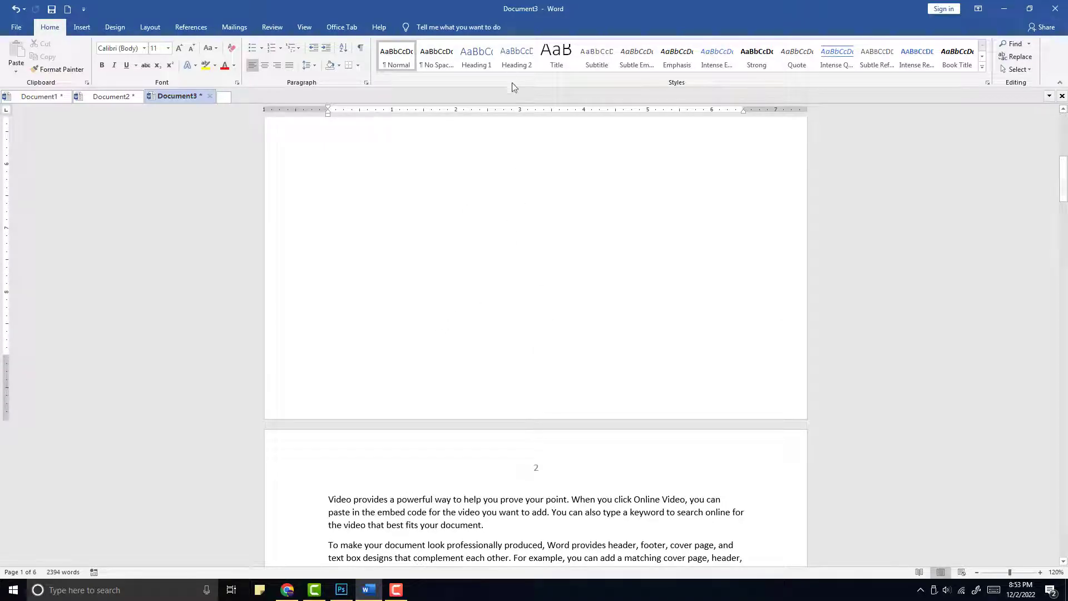
# Insert a Next Page section break before the first paragraph on page 2
pyautogui.scroll(-9, 508, 219)
pyautogui.scroll(-1, 509, 220)
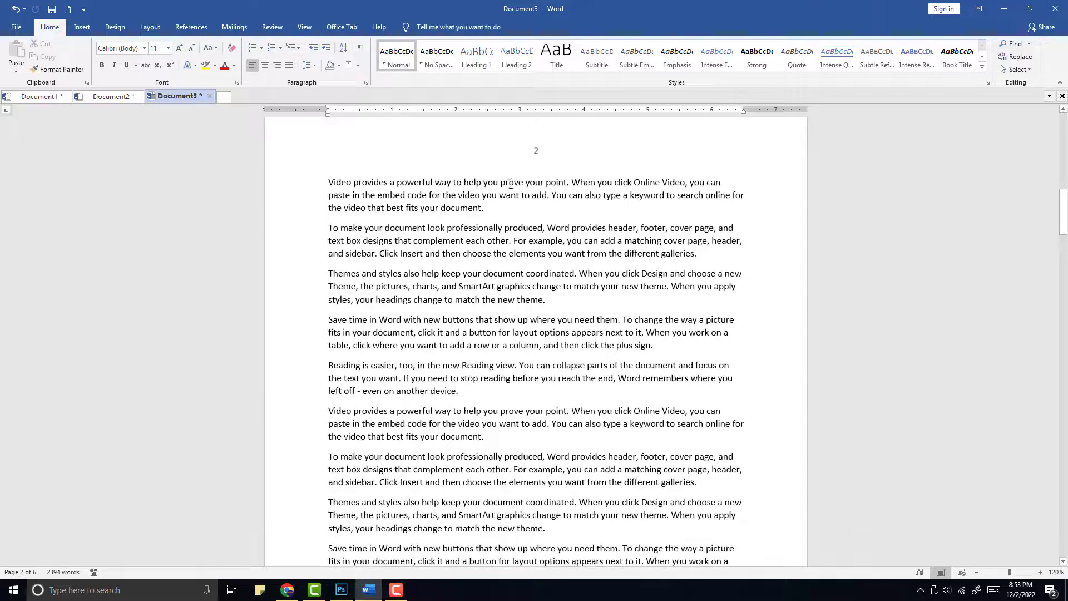
pyautogui.click(329, 182)
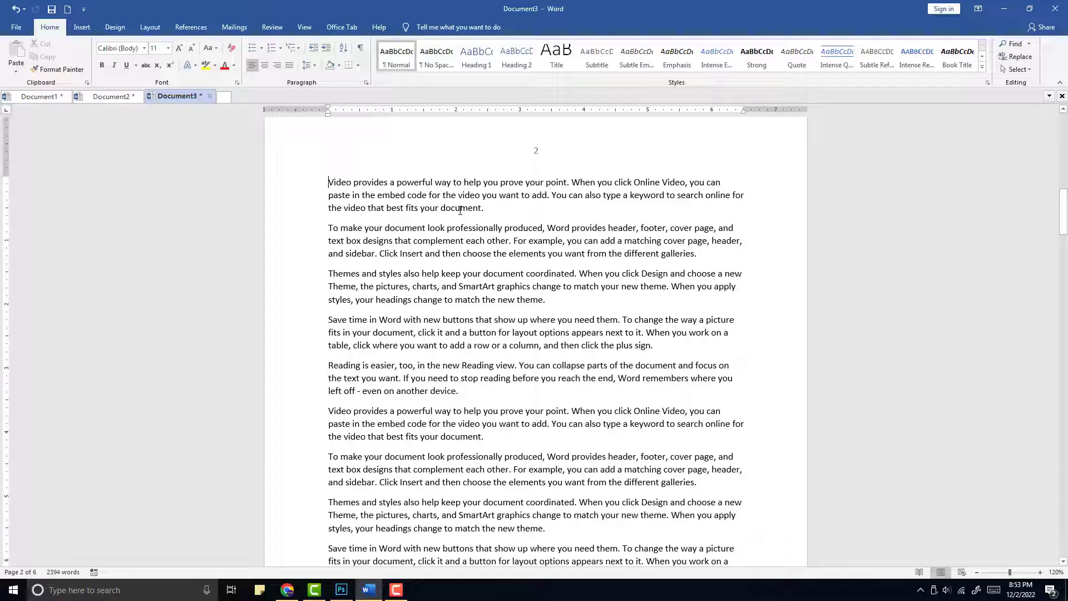
pyautogui.click(149, 27)
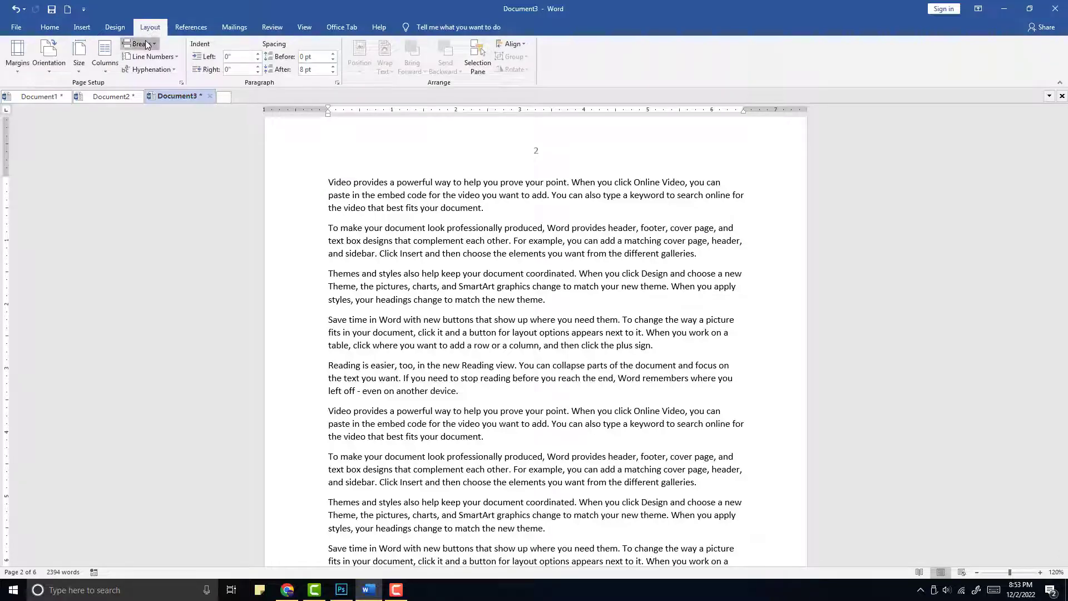
pyautogui.click(146, 43)
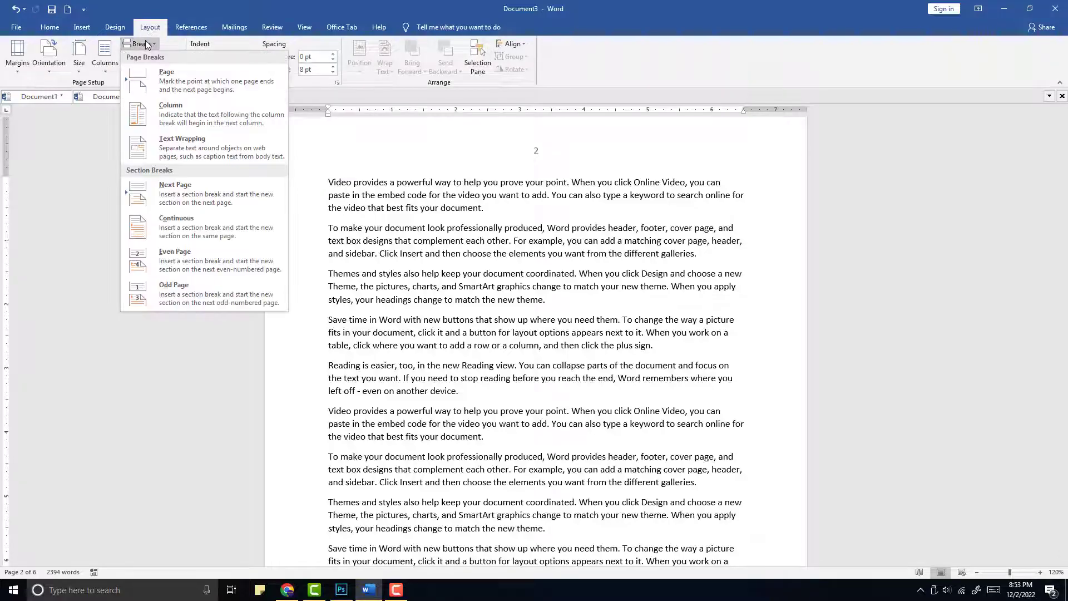
pyautogui.click(165, 194)
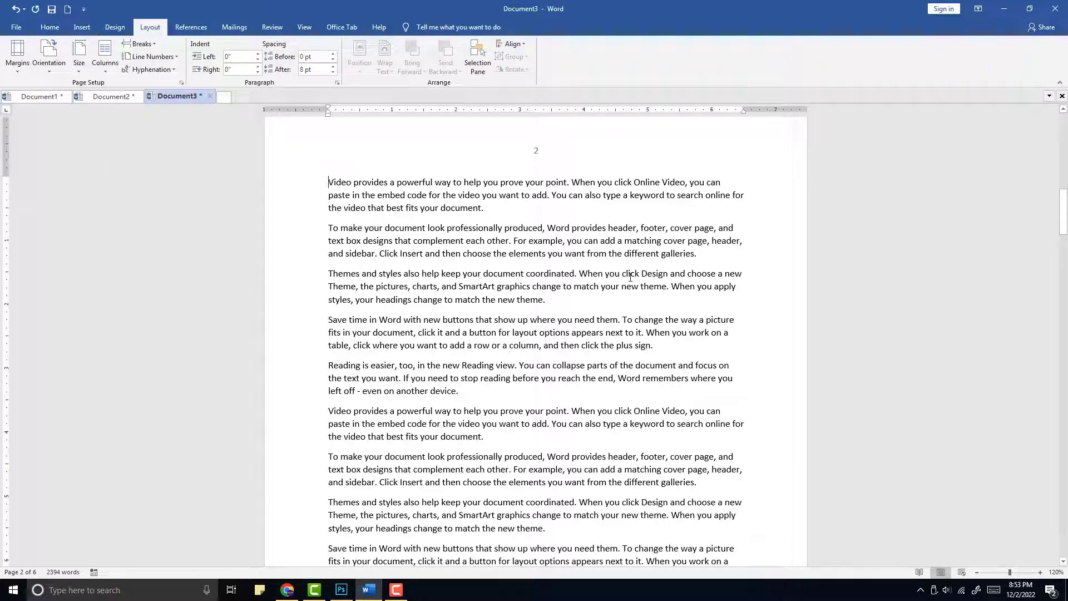
# Insert a Next Page section break before the first paragraph on page 3
pyautogui.click(148, 43)
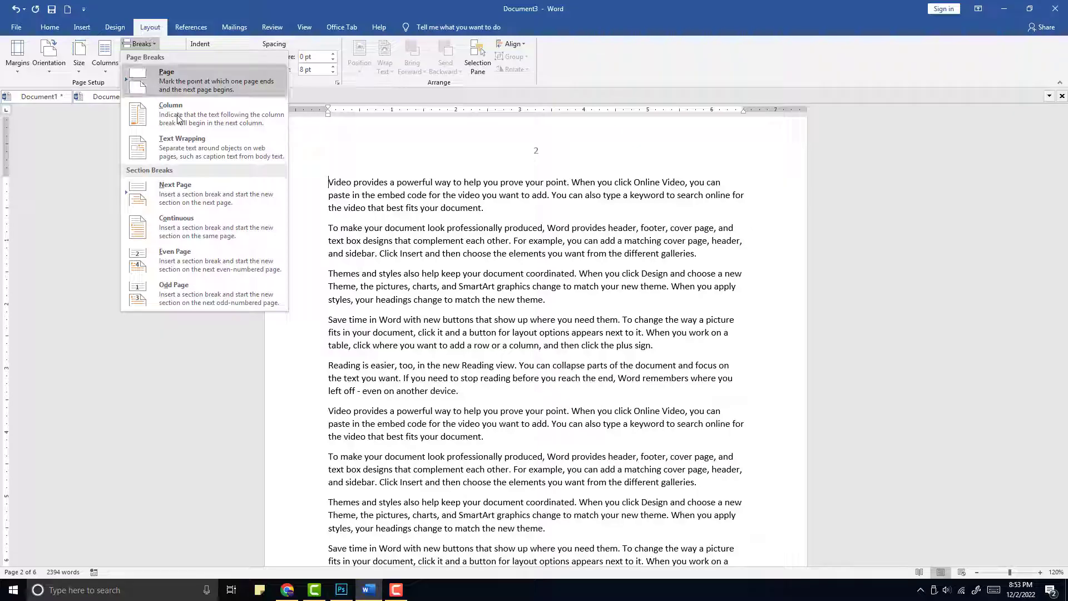
pyautogui.scroll(5, 451, 232)
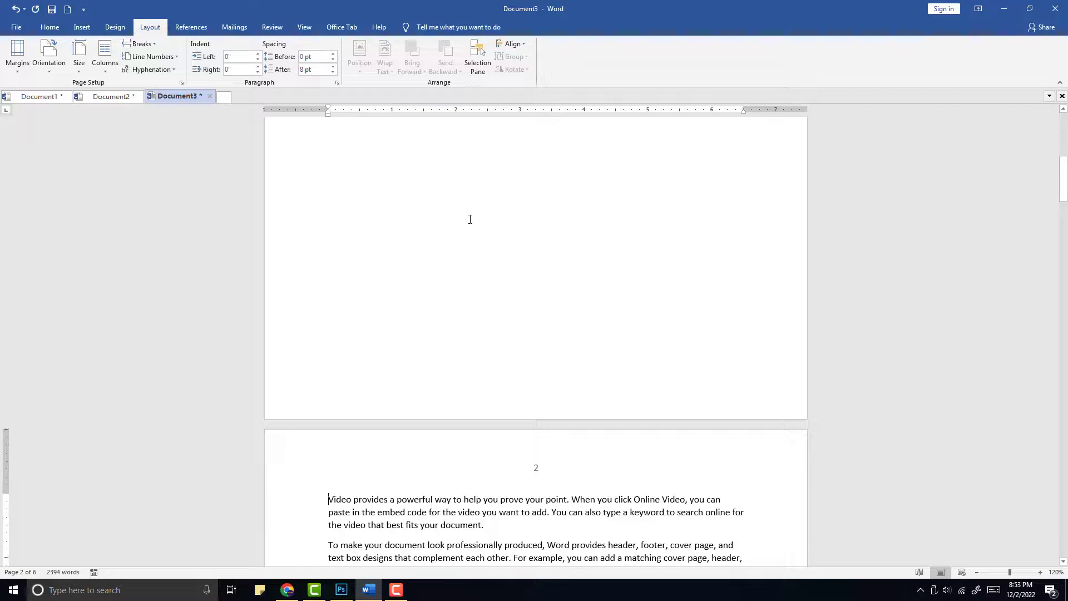
pyautogui.scroll(-5, 485, 198)
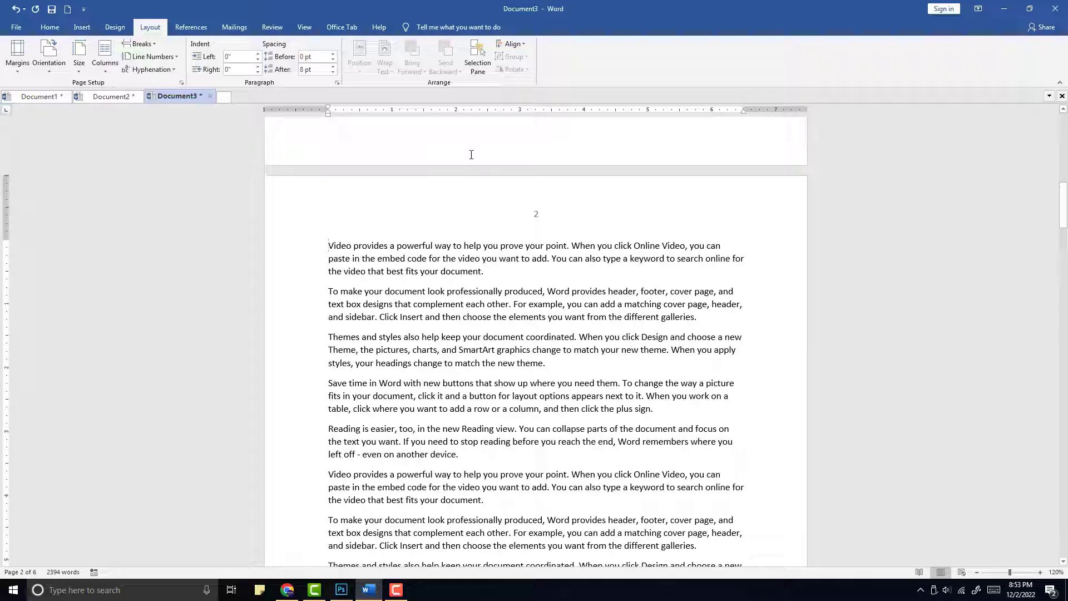
pyautogui.scroll(-12, 469, 220)
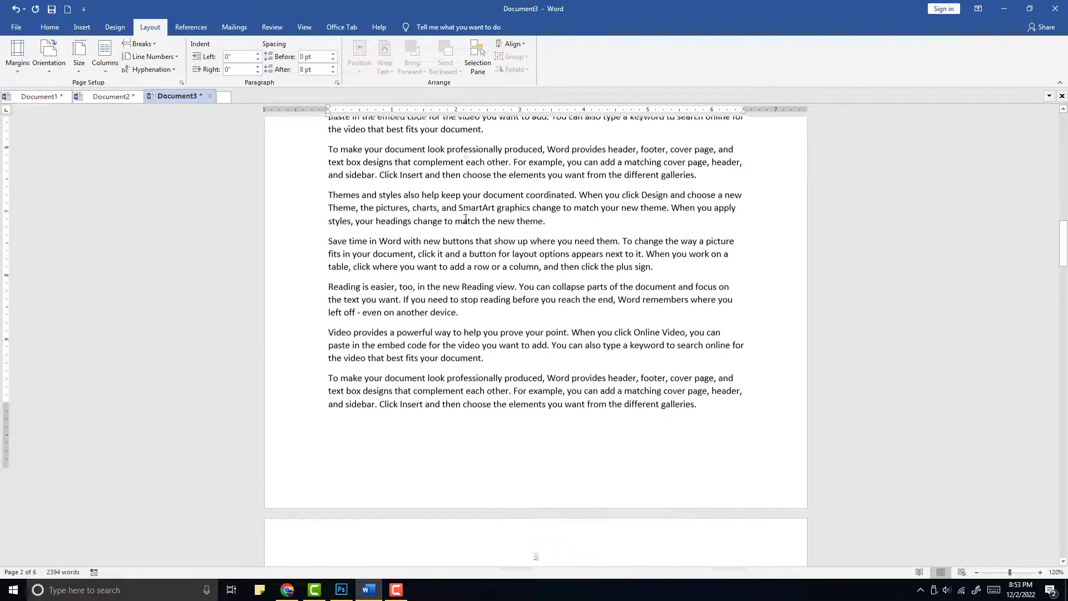
pyautogui.click(329, 230)
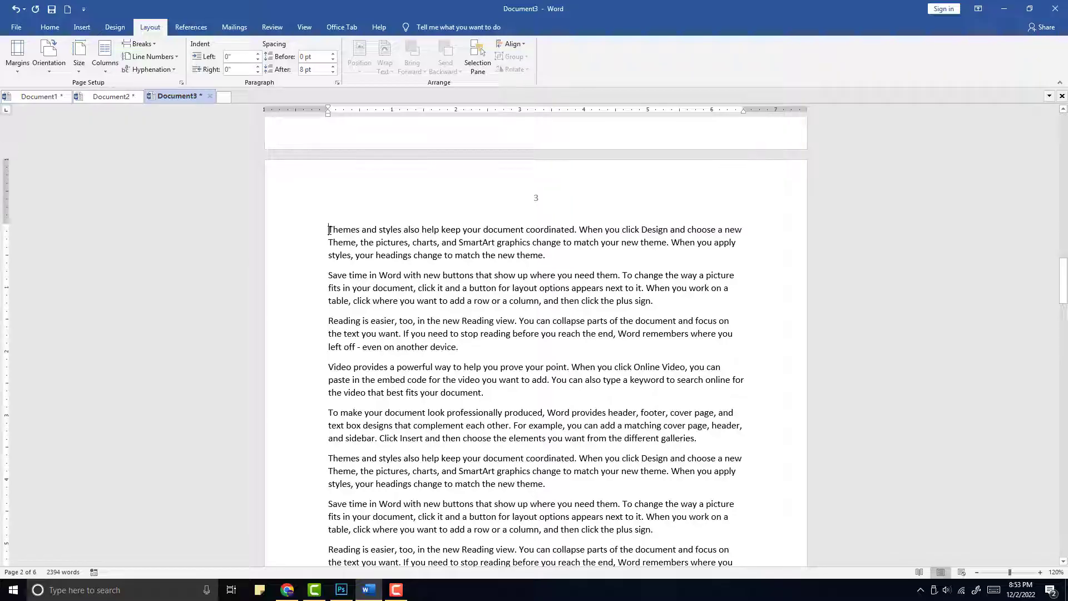
pyautogui.click(150, 46)
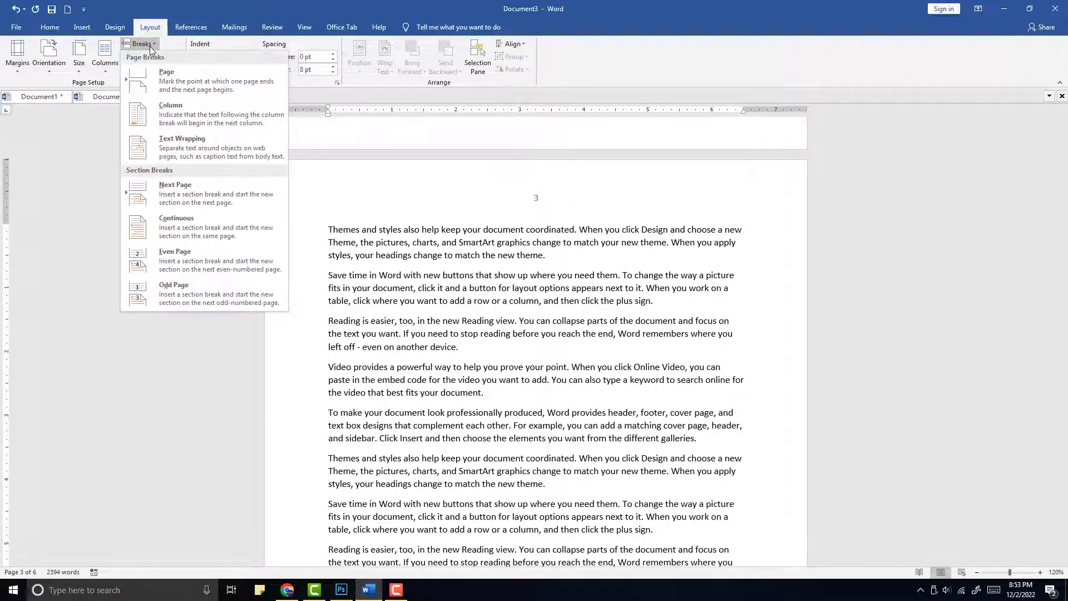
pyautogui.click(176, 191)
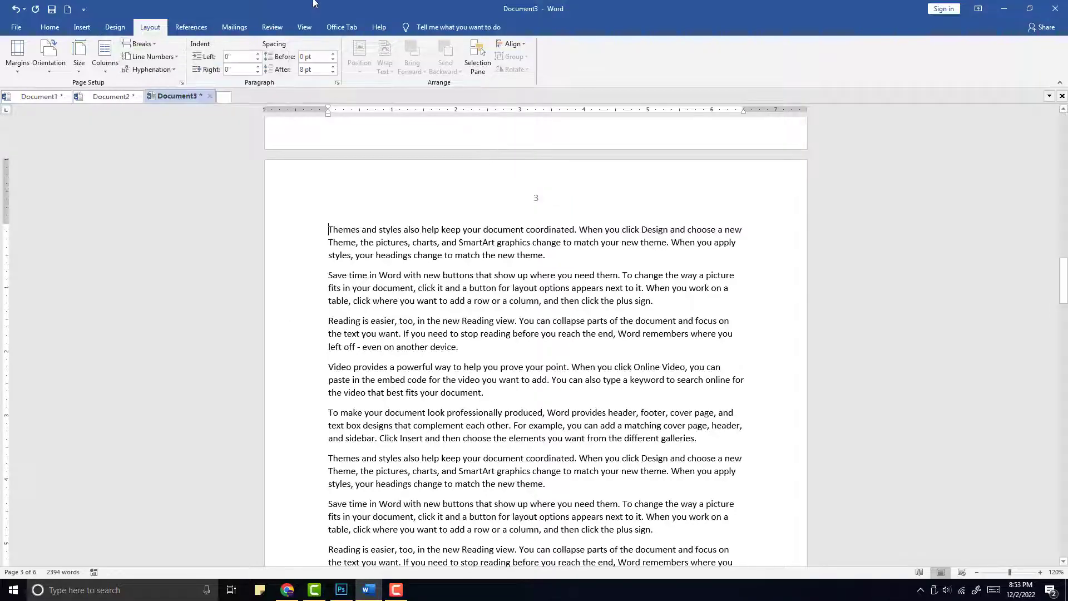
# Open the header of page 2 and unlink it from the previous section's header
pyautogui.scroll(12, 510, 306)
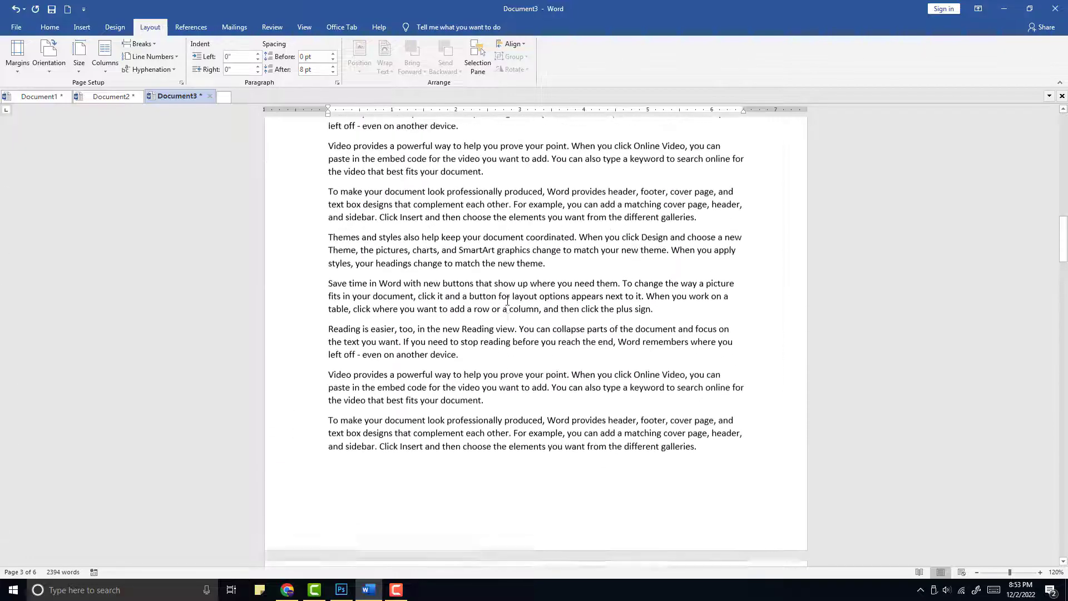
pyautogui.scroll(2, 507, 299)
pyautogui.click(510, 275)
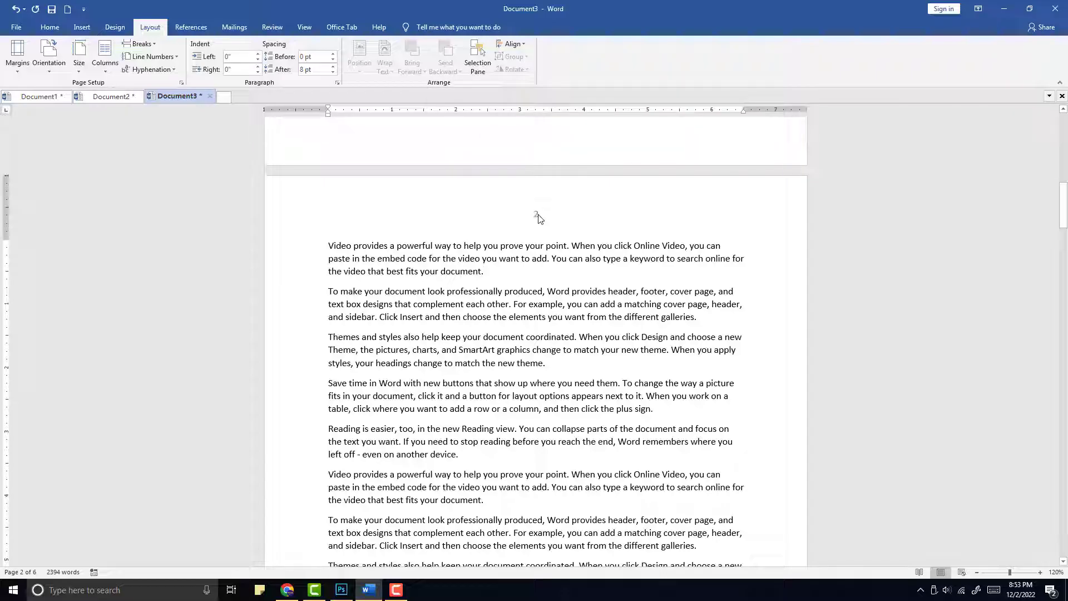
pyautogui.doubleClick(590, 228)
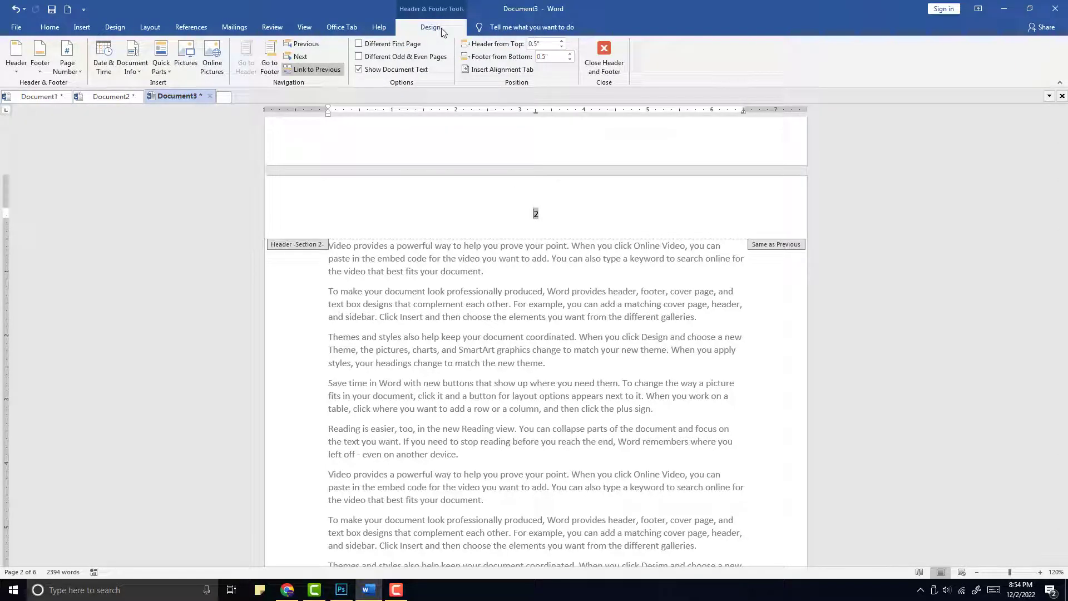
pyautogui.click(540, 214)
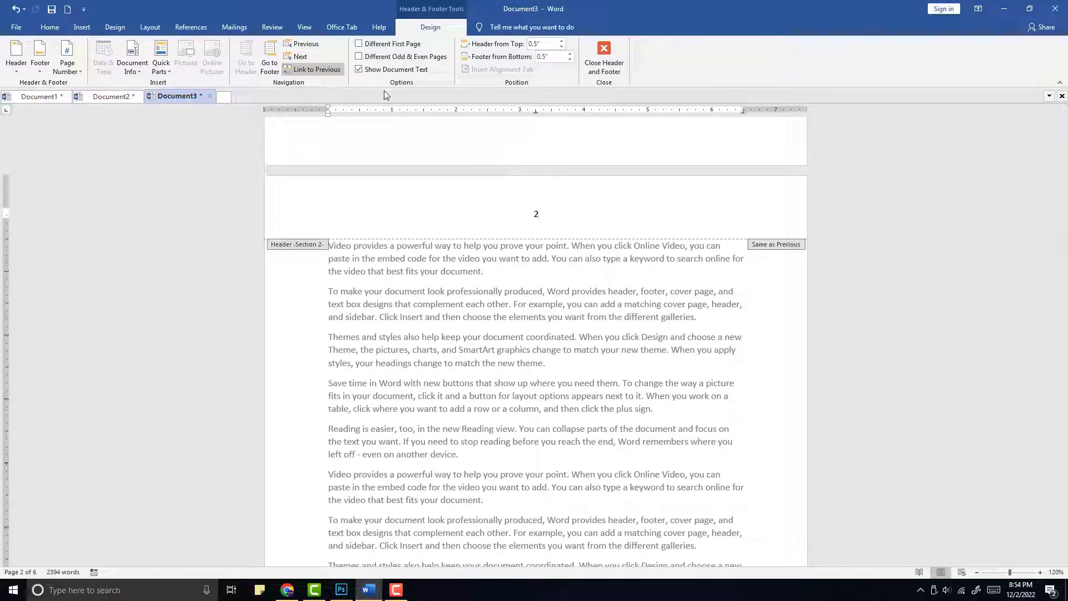
pyautogui.click(325, 72)
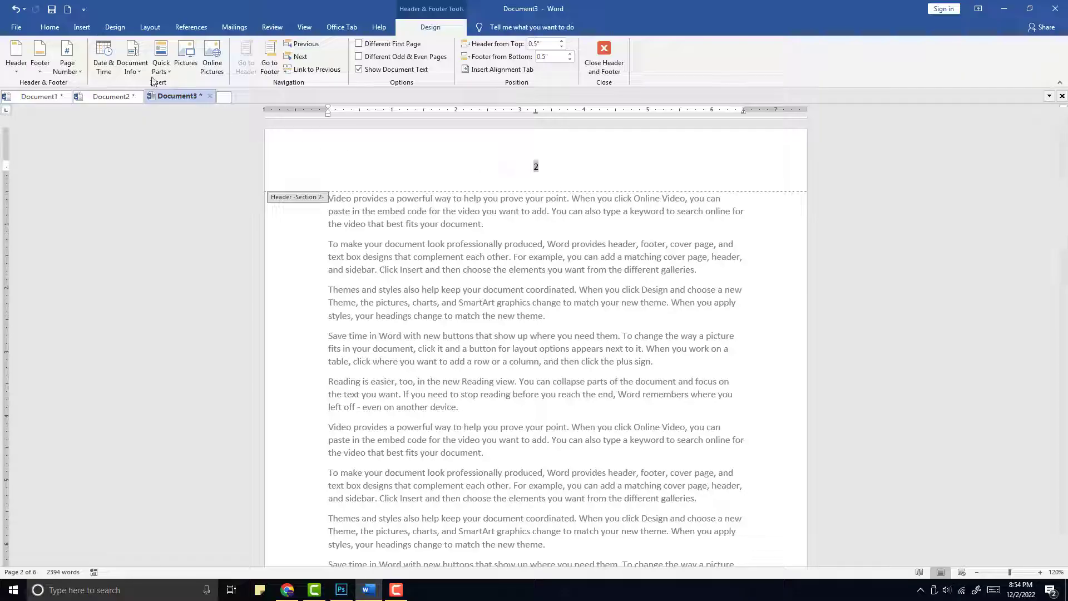
# Set the page numbering of section 2 to start at 1 and close the header
pyautogui.click(82, 28)
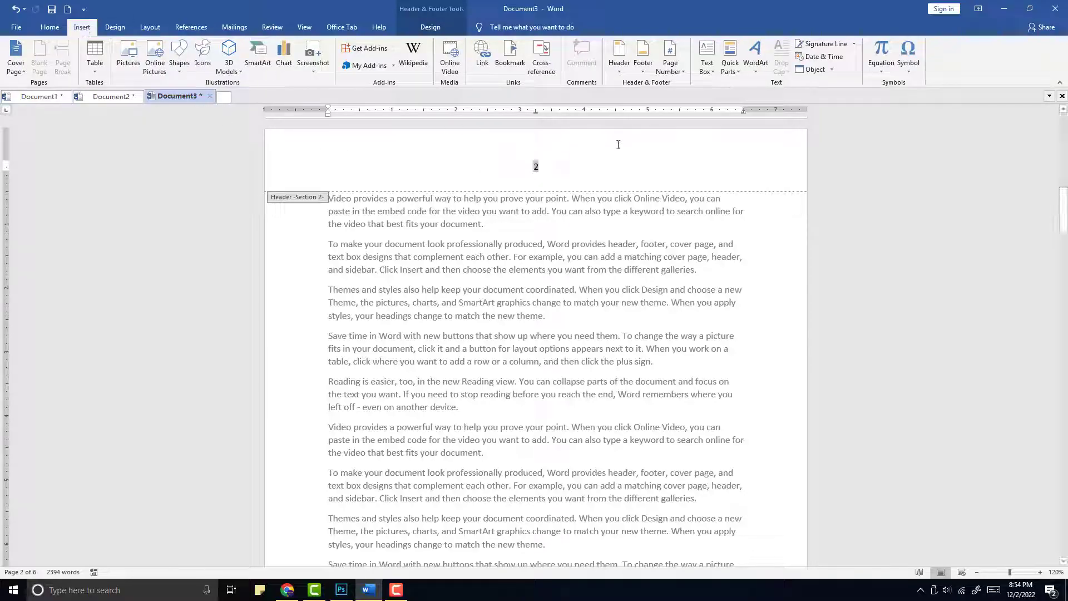
pyautogui.click(671, 70)
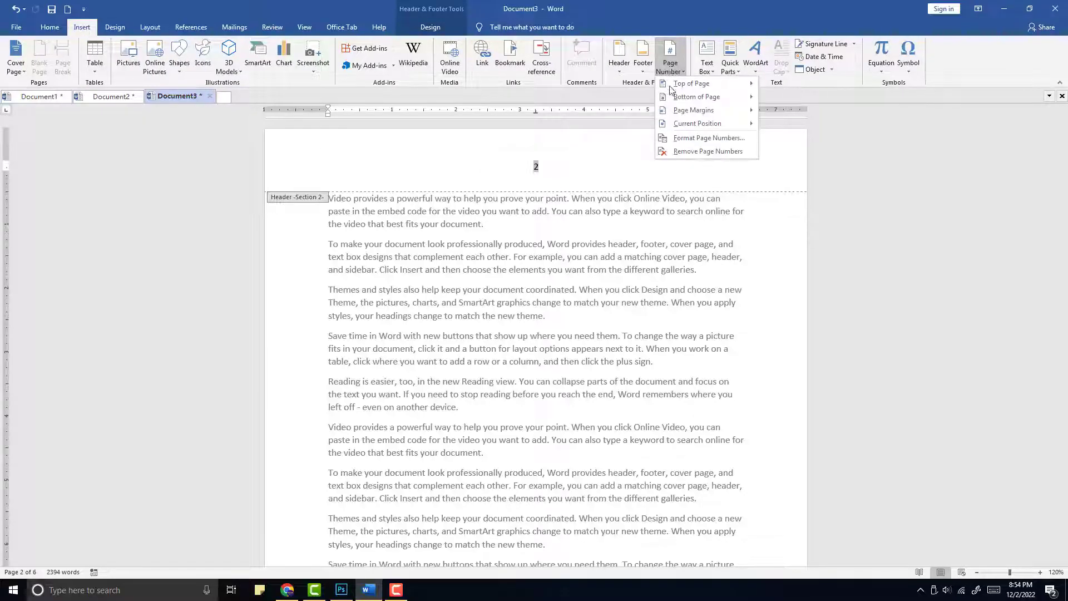
pyautogui.click(682, 143)
pyautogui.click(605, 231)
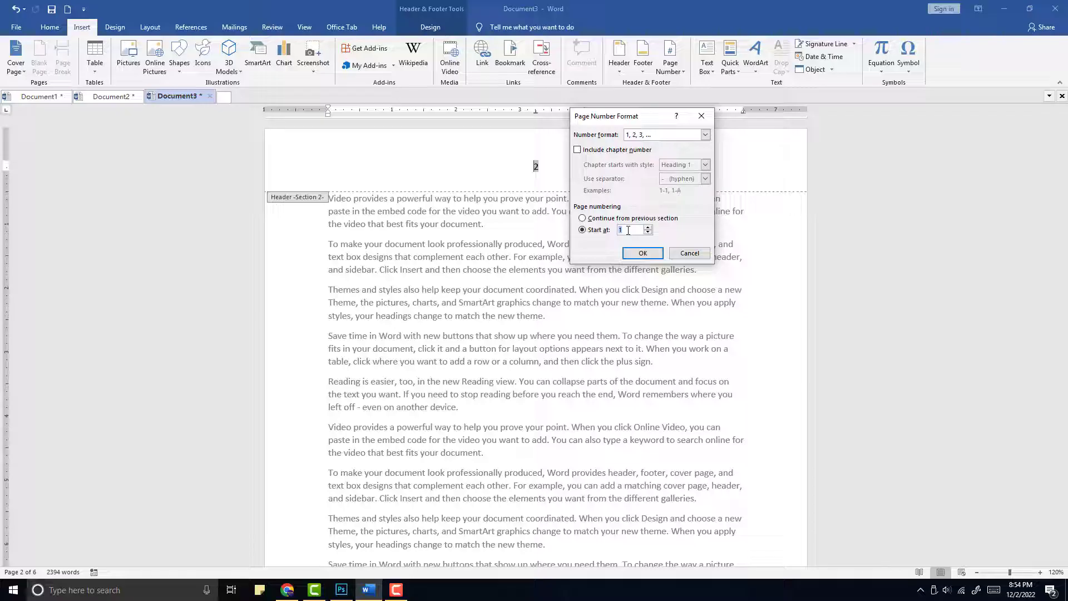
pyautogui.click(643, 254)
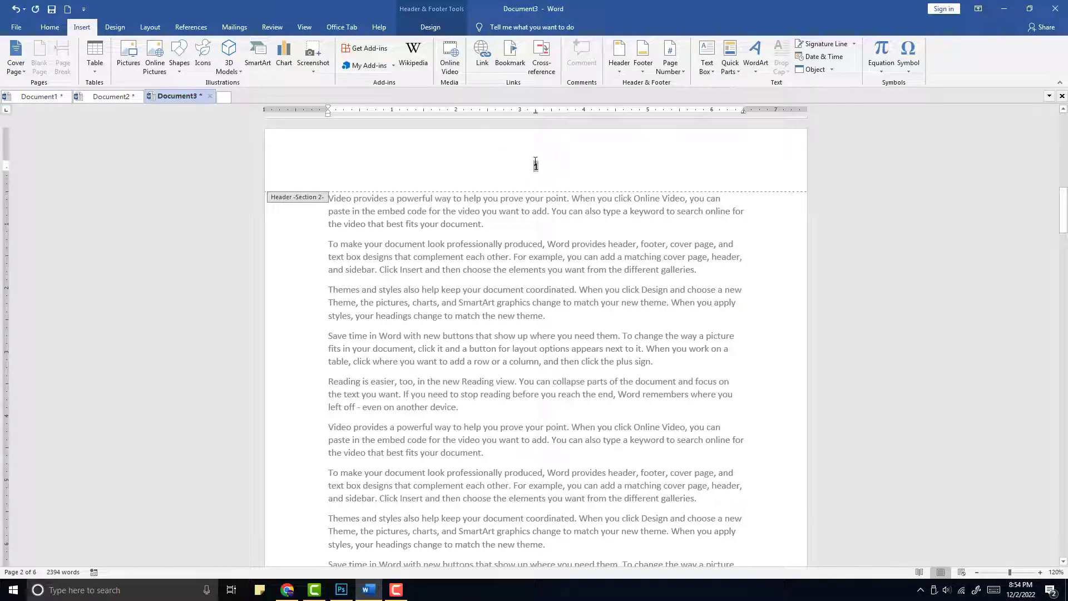
pyautogui.click(433, 27)
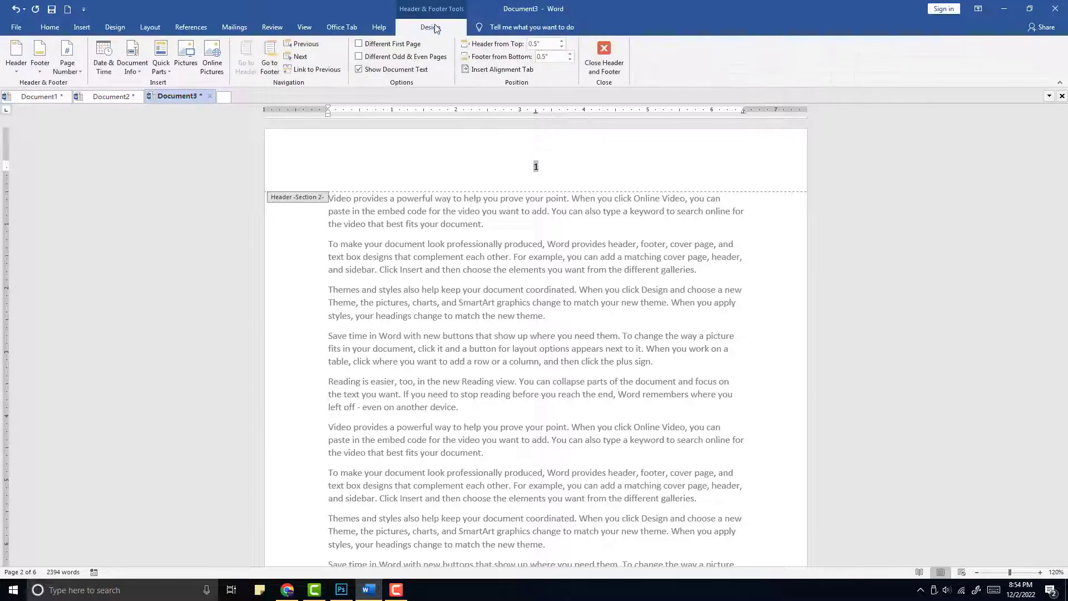
pyautogui.click(603, 61)
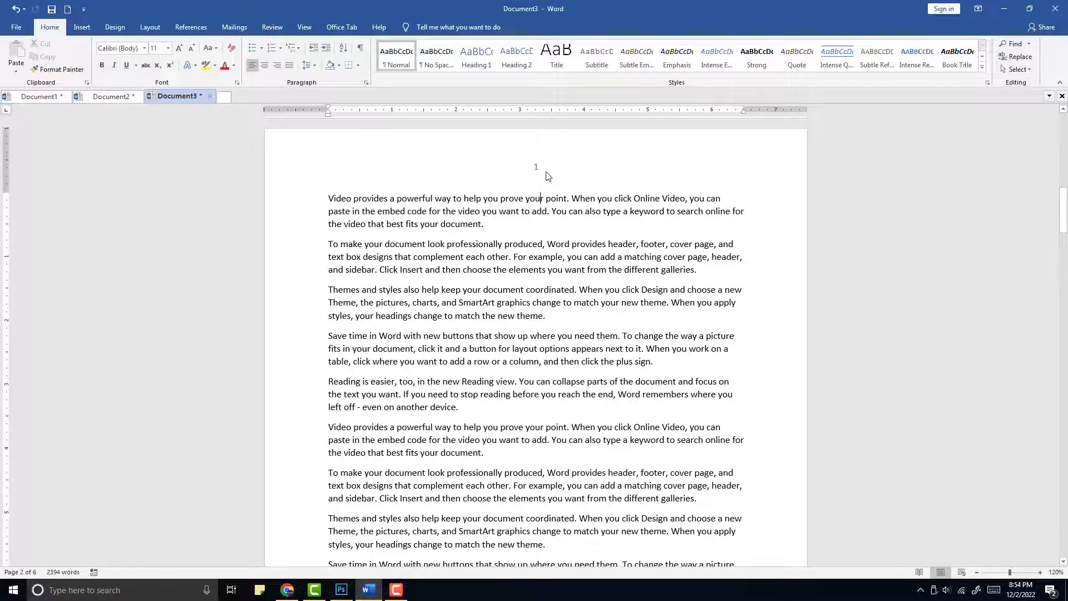
# Delete the page number from the contents page's header, close the header and check the numbering on the following page
pyautogui.scroll(15, 573, 267)
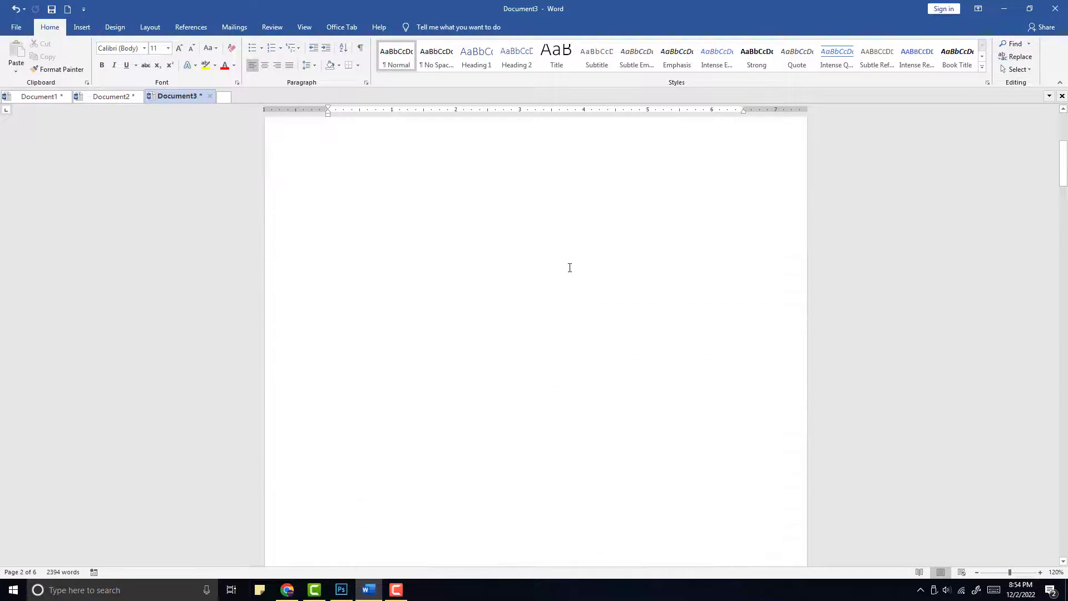
pyautogui.scroll(1, 568, 268)
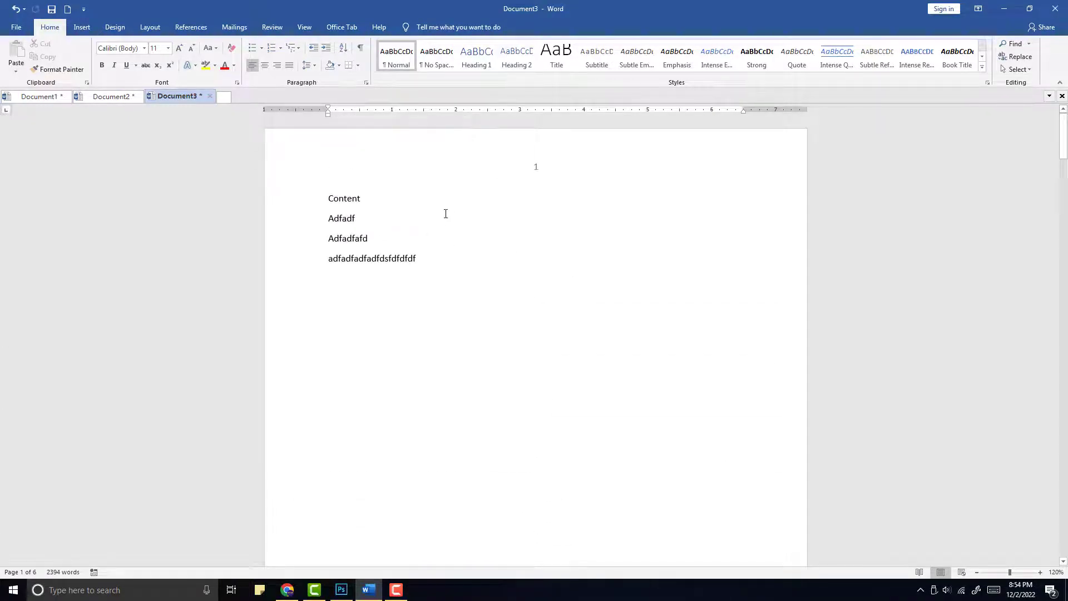
pyautogui.doubleClick(539, 168)
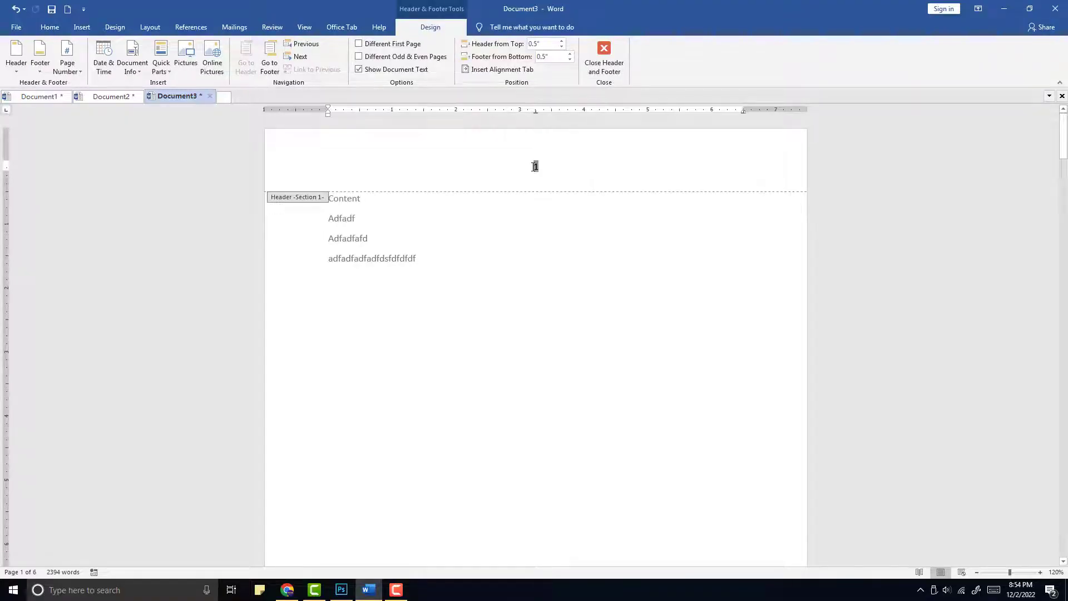
pyautogui.doubleClick(534, 167)
pyautogui.press('Delete')
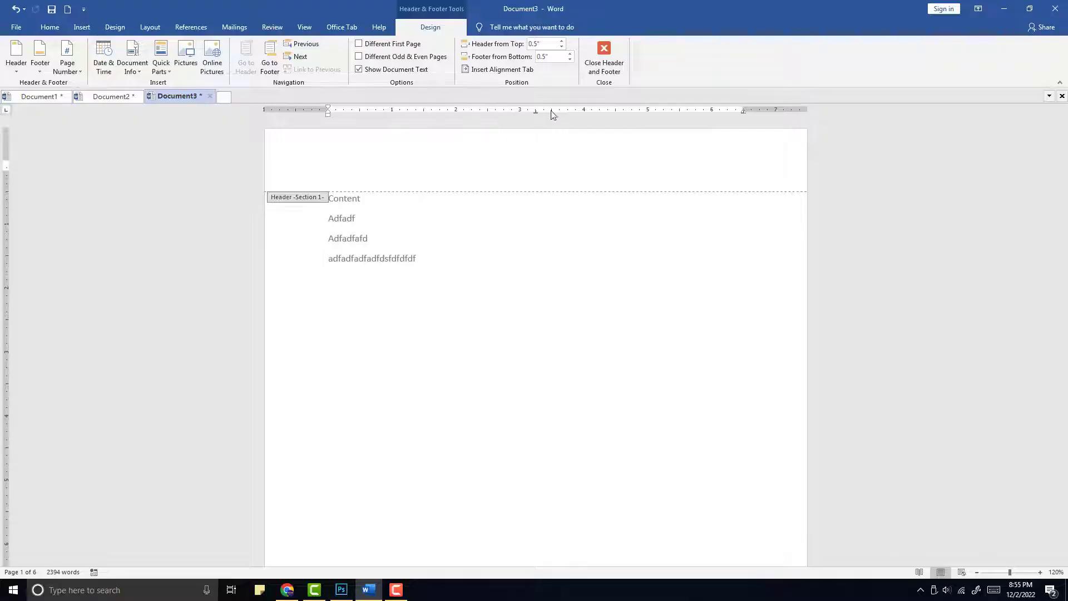
pyautogui.click(612, 68)
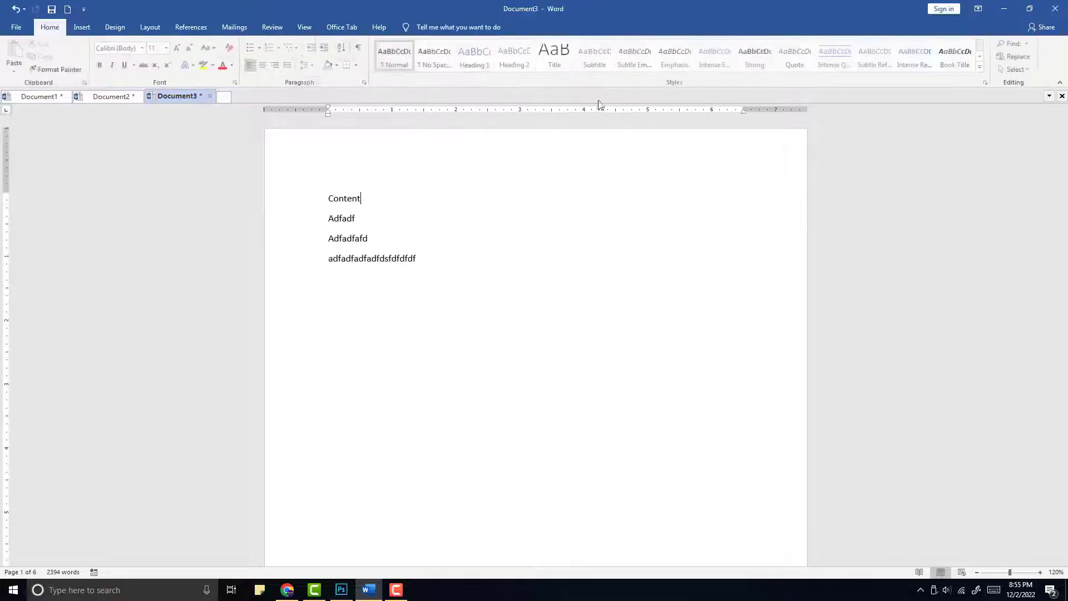
pyautogui.scroll(-10, 529, 278)
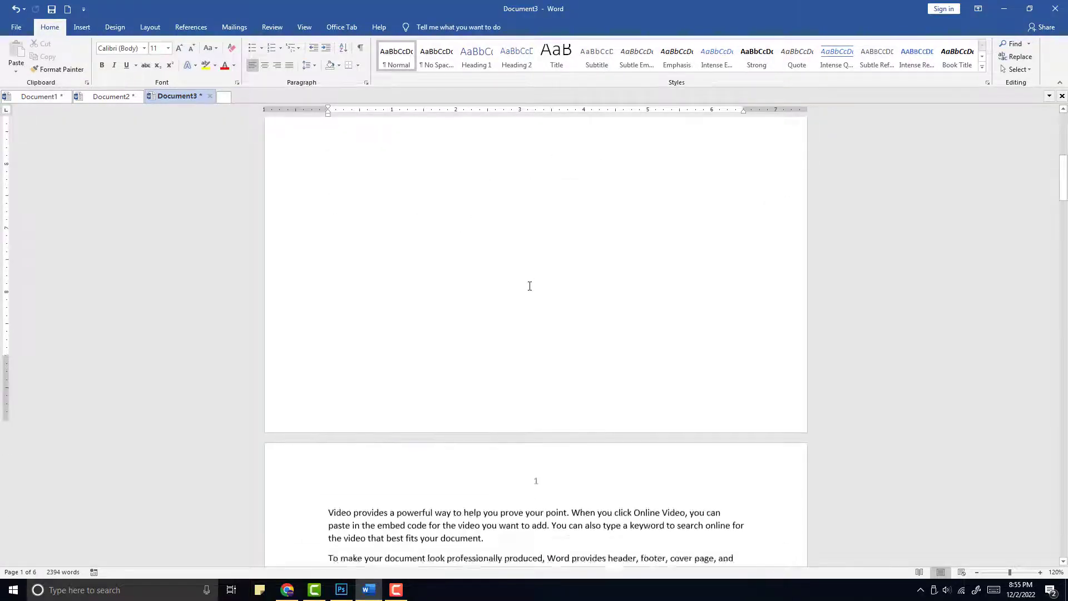
pyautogui.scroll(-3, 533, 262)
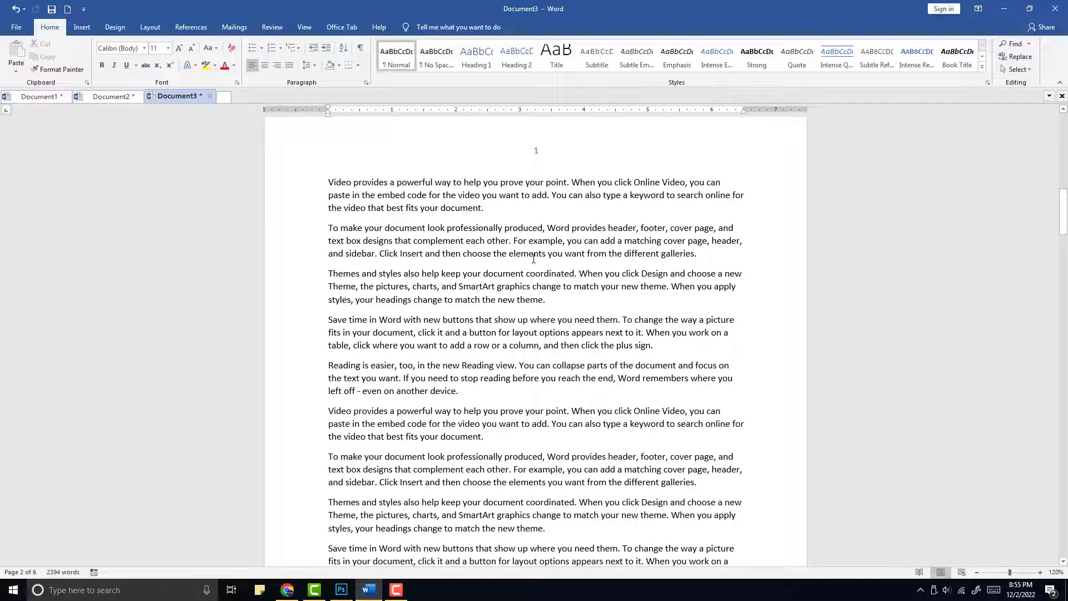
# Create a new blank document and fill it with sample text using =rand(50)
pyautogui.click(111, 97)
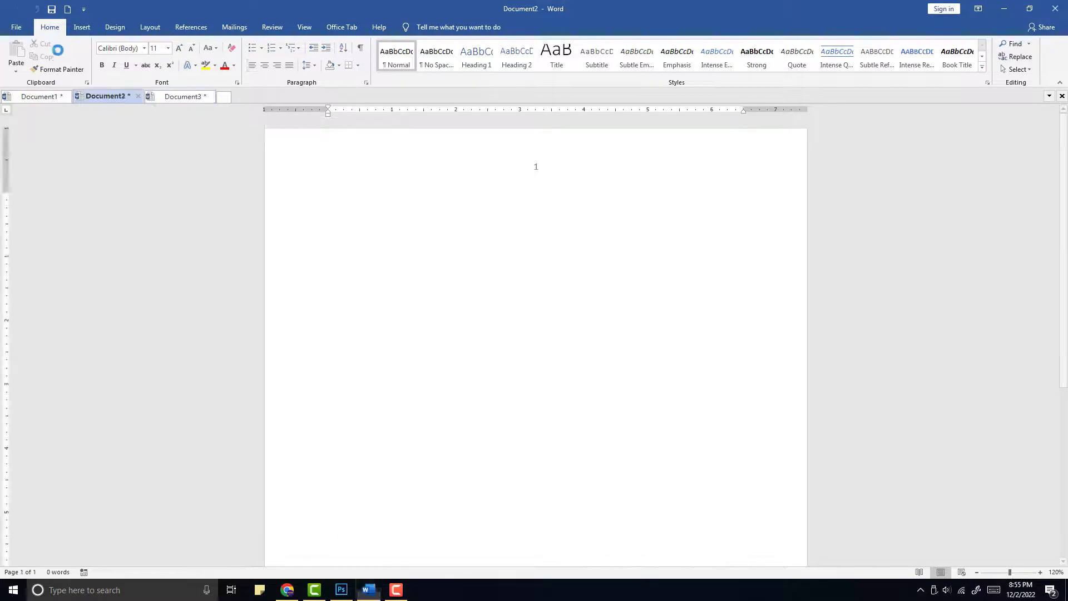
pyautogui.click(16, 29)
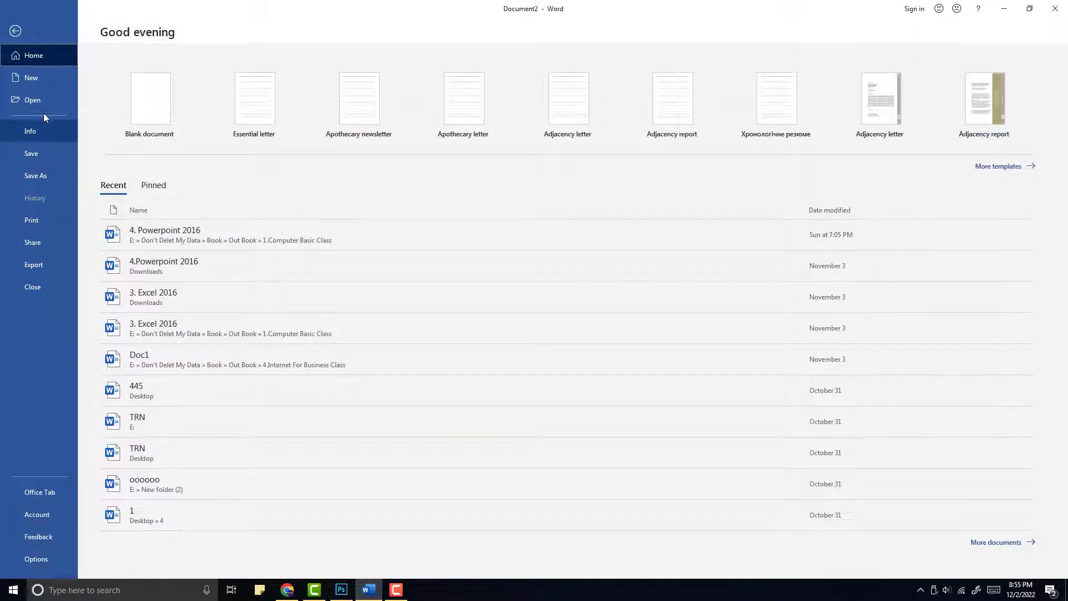
pyautogui.click(39, 84)
pyautogui.click(172, 186)
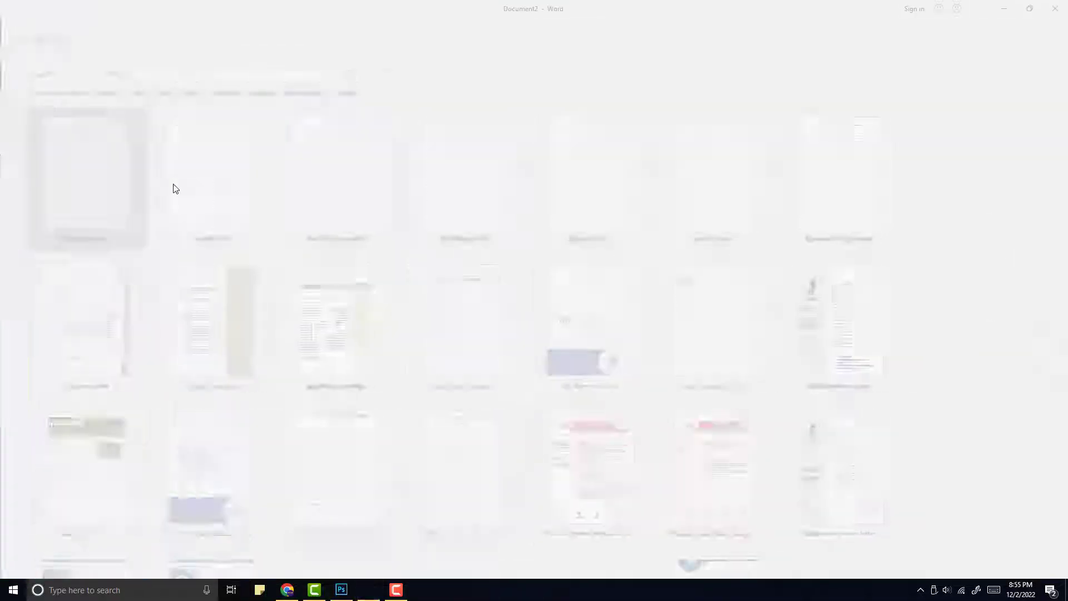
pyautogui.write('=rand(')
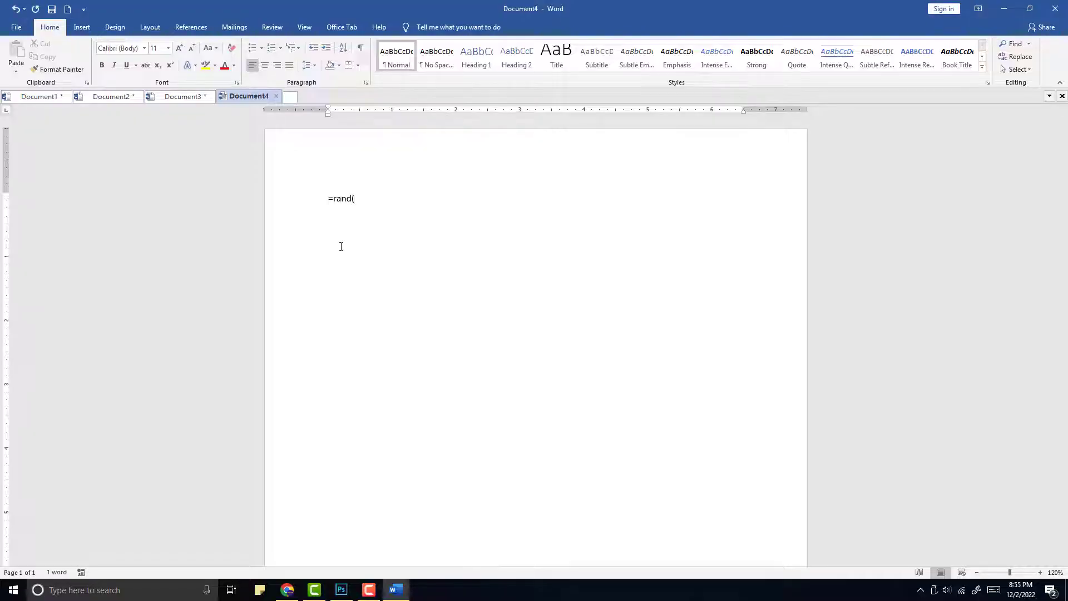
pyautogui.write('50)')
pyautogui.press('Return')
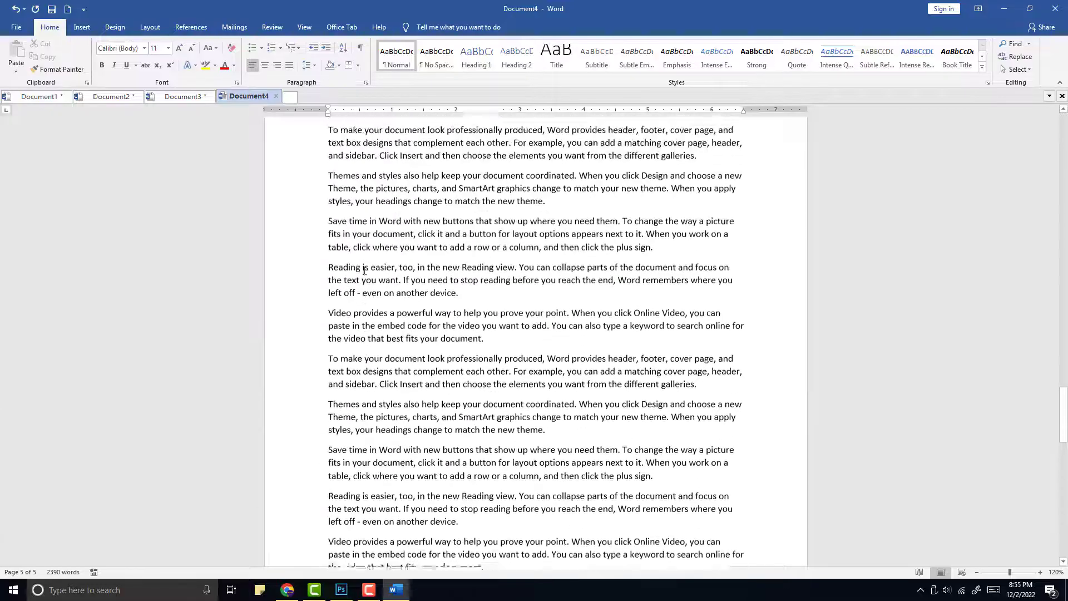
# Look through the sample document's pages to find where page 3 begins
pyautogui.scroll(20, 364, 271)
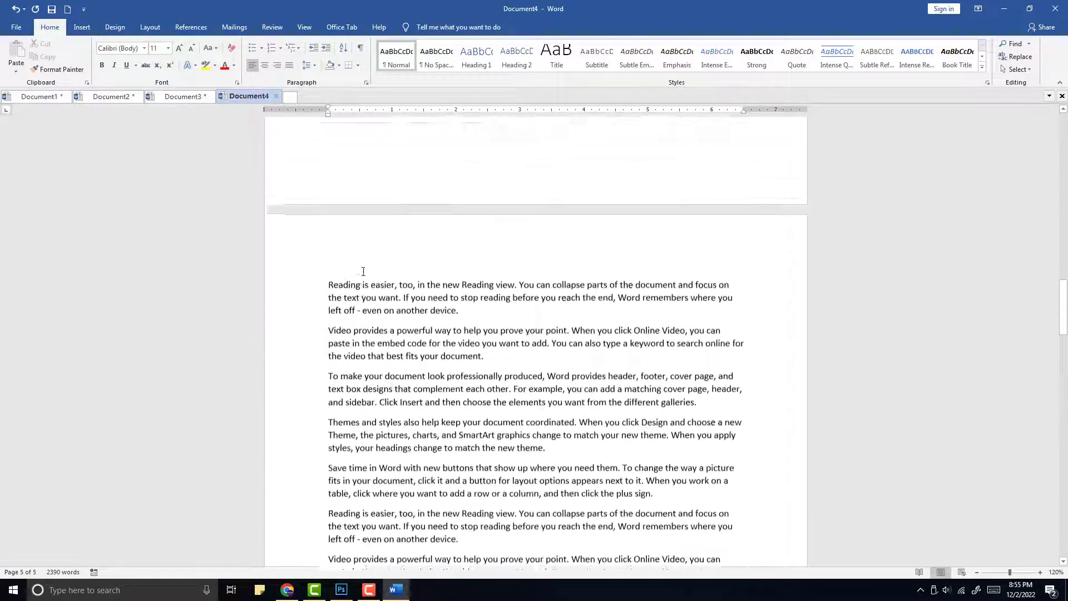
pyautogui.scroll(20, 363, 271)
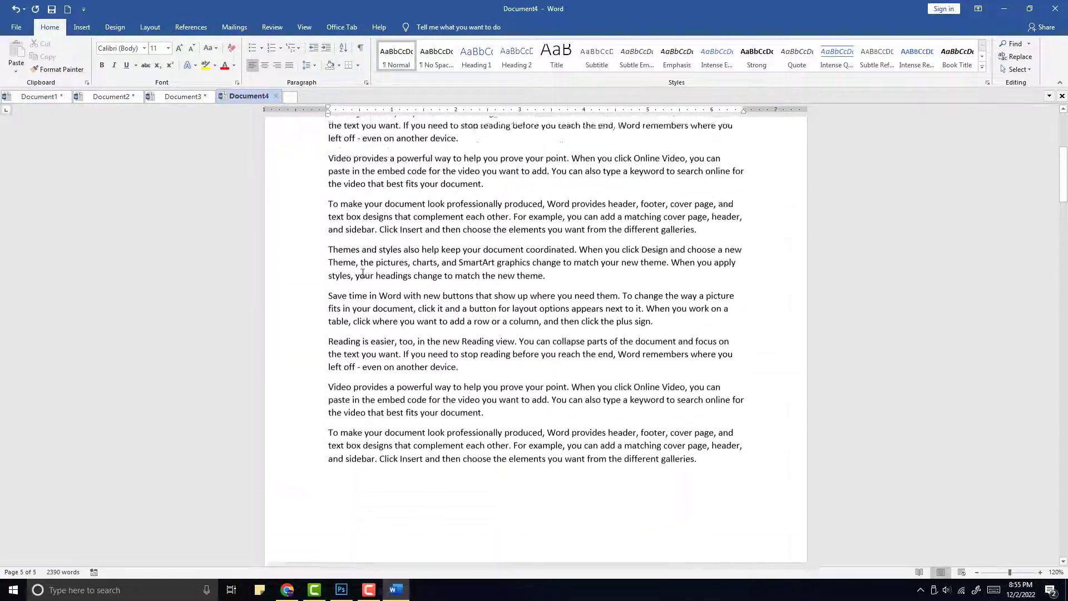
pyautogui.scroll(15, 363, 273)
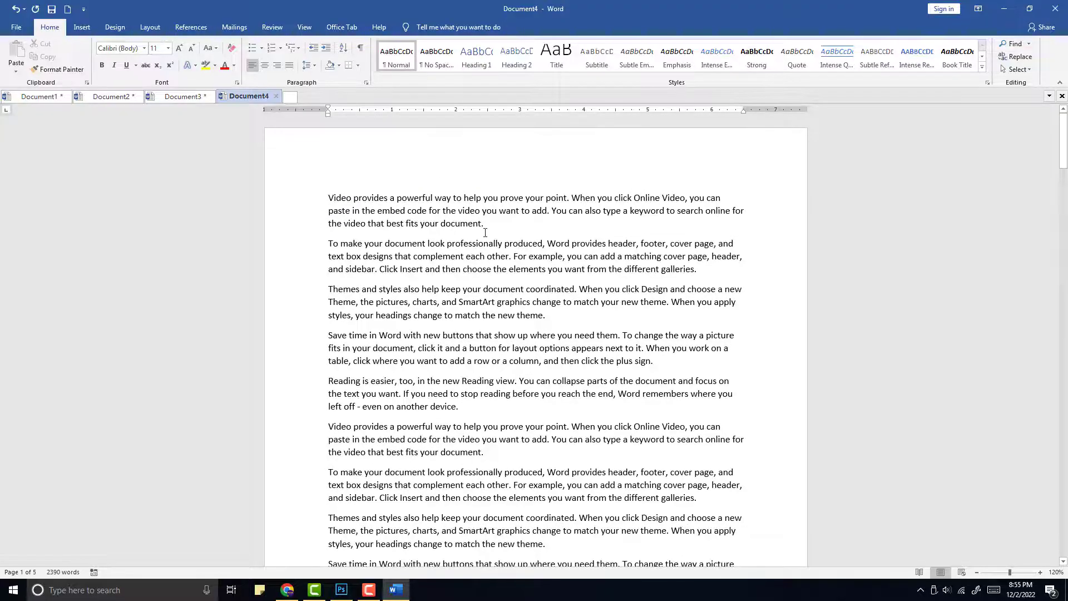
pyautogui.scroll(-15, 485, 234)
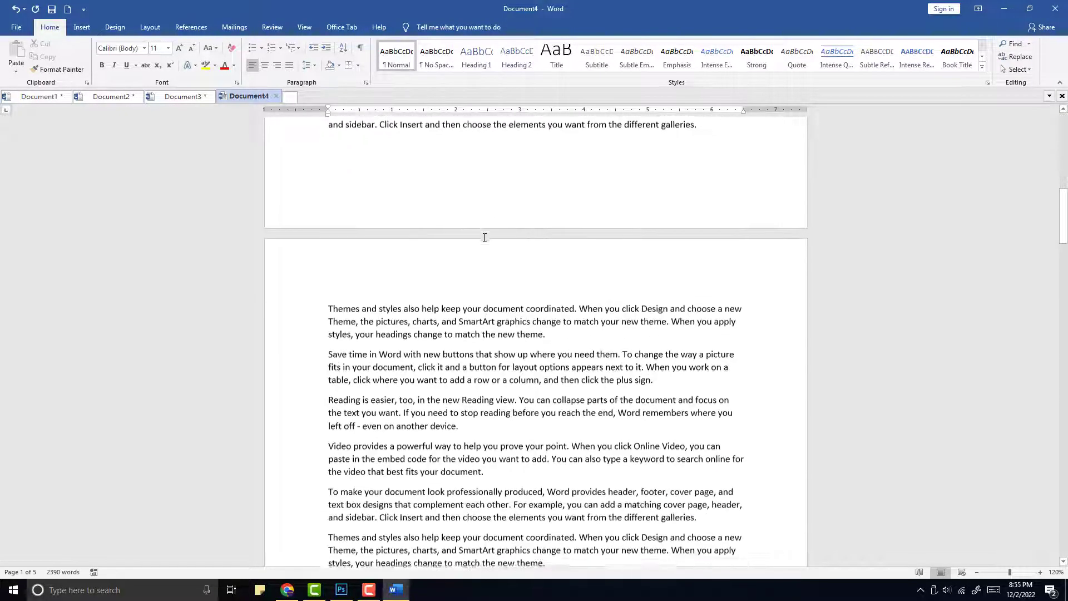
pyautogui.scroll(-5, 485, 237)
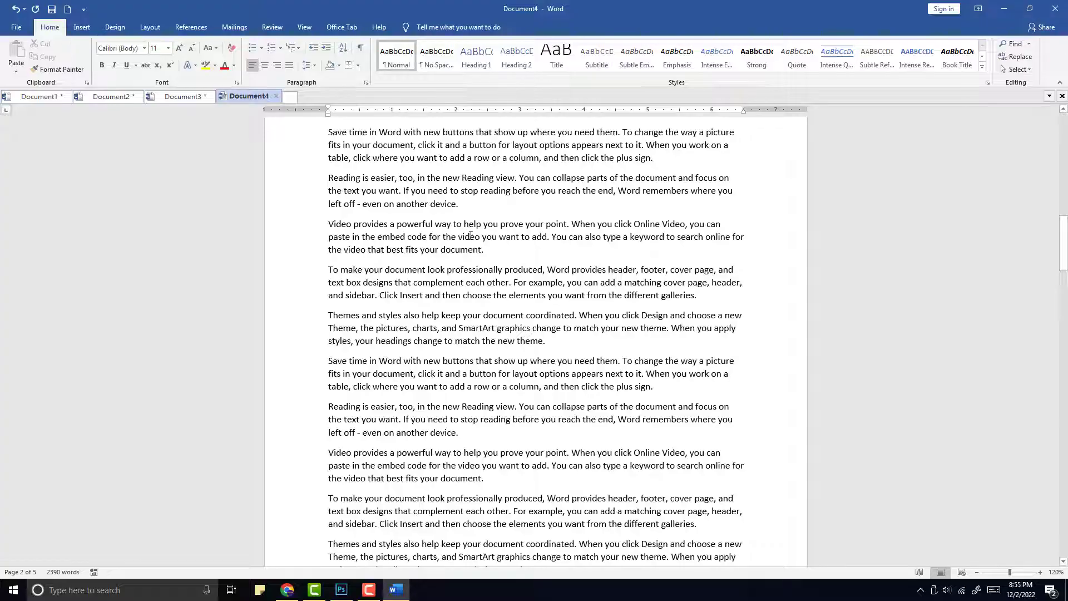
pyautogui.scroll(-10, 470, 235)
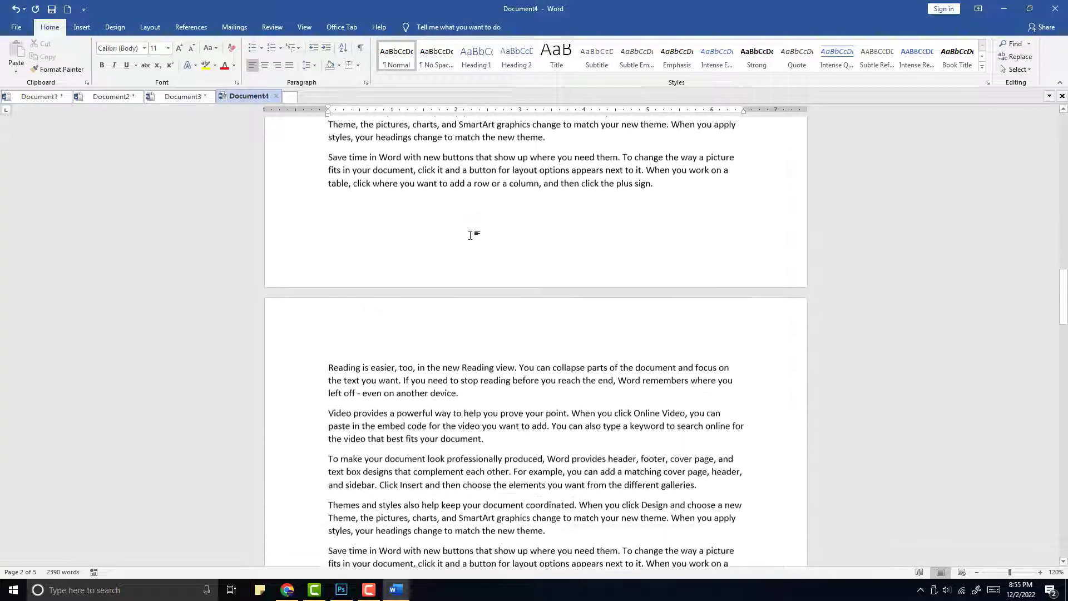
pyautogui.scroll(-3, 470, 235)
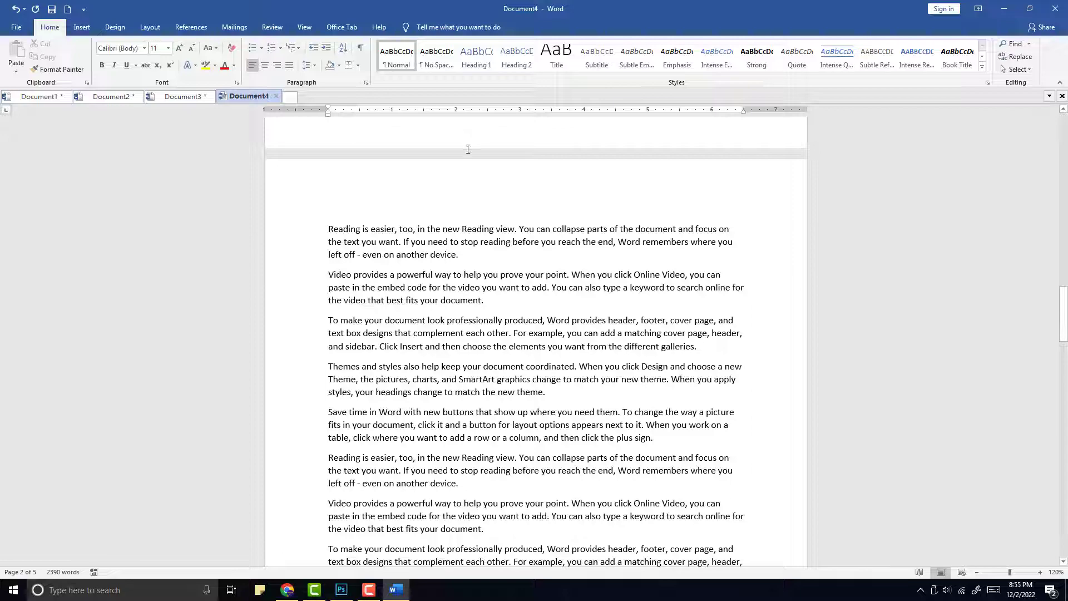
# Insert Plain Number 2 page numbers at the top of the pages and close the header
pyautogui.click(81, 27)
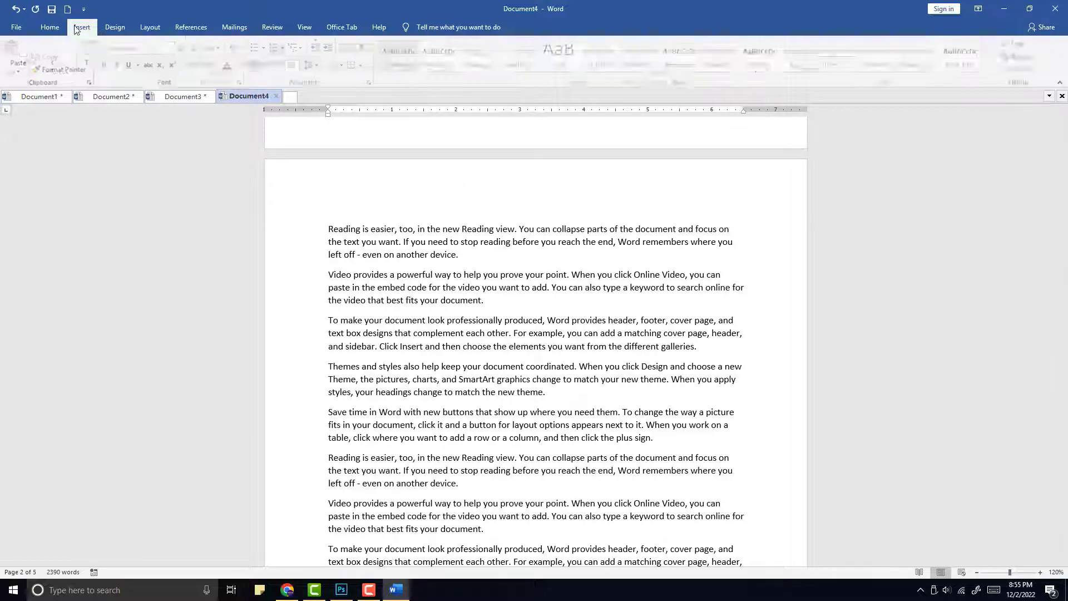
pyautogui.click(670, 58)
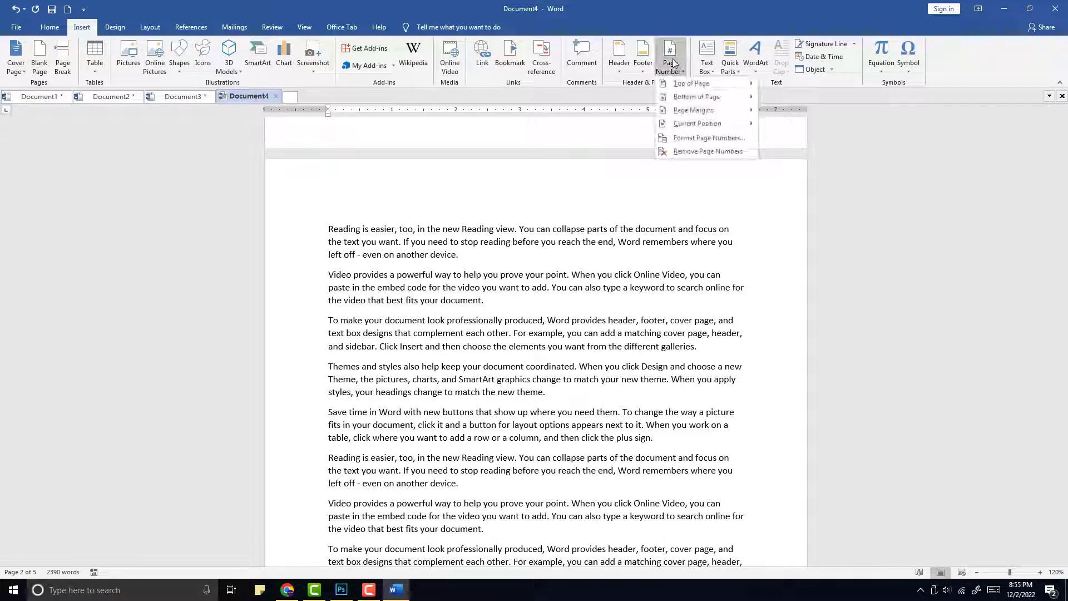
pyautogui.moveTo(688, 87)
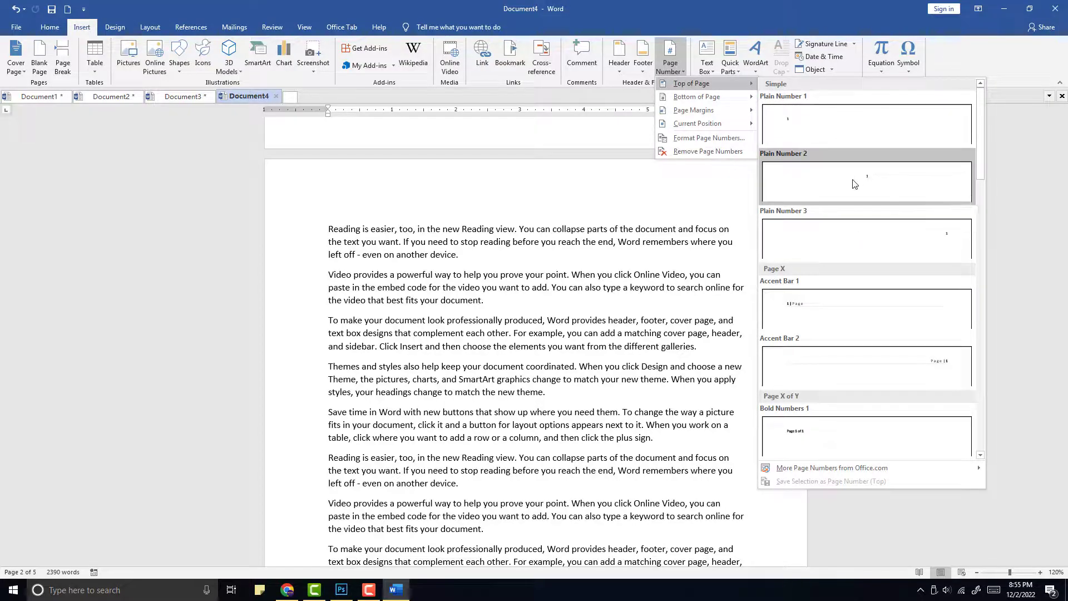
pyautogui.click(855, 183)
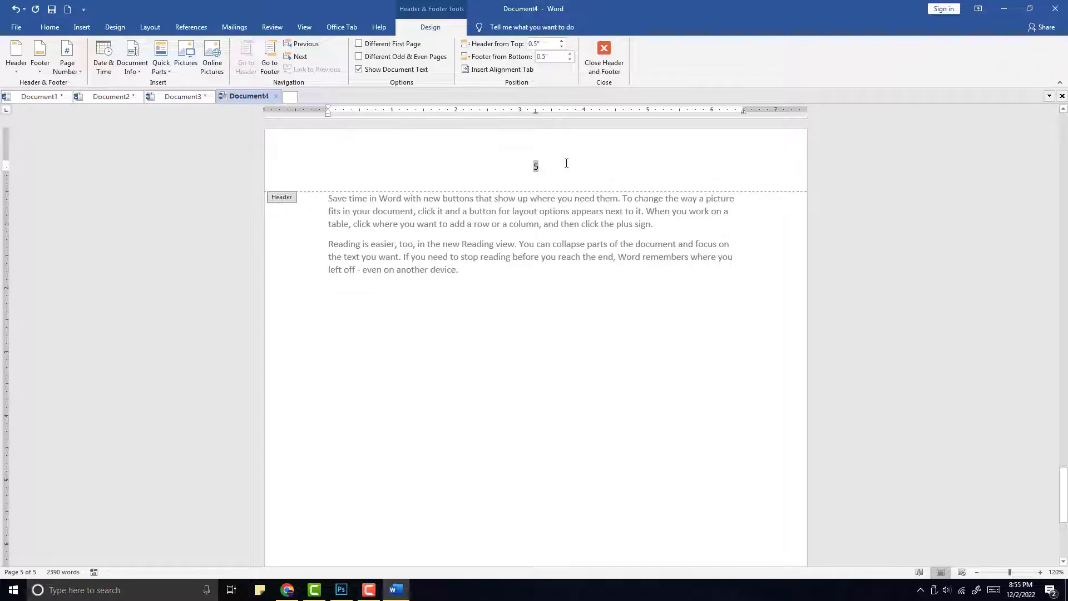
pyautogui.click(604, 59)
# Insert a Next Page section break before the first paragraph of page 3
pyautogui.scroll(15, 564, 191)
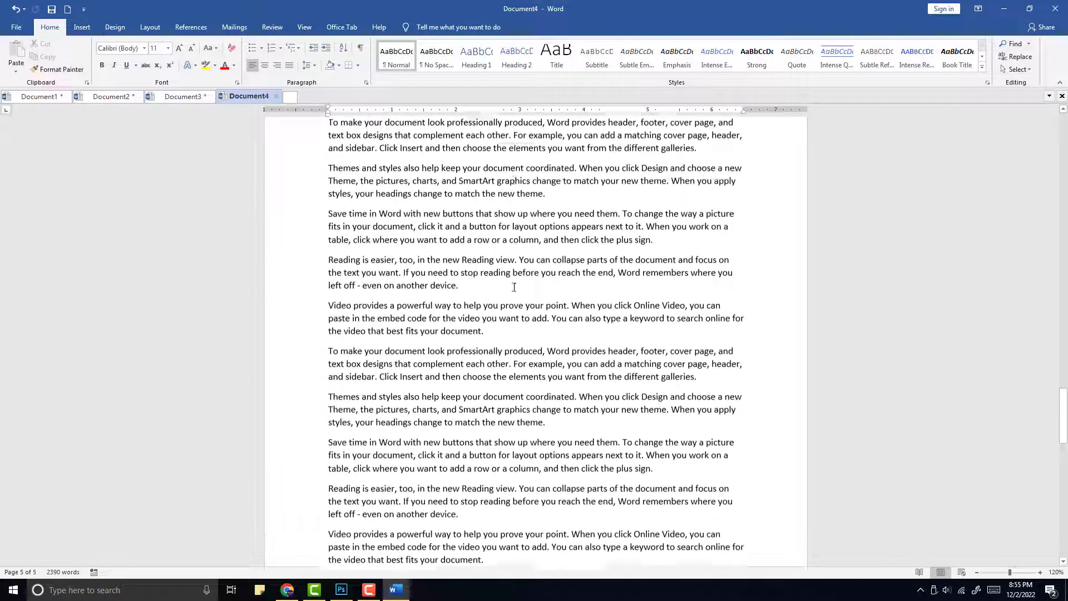
pyautogui.scroll(17, 514, 287)
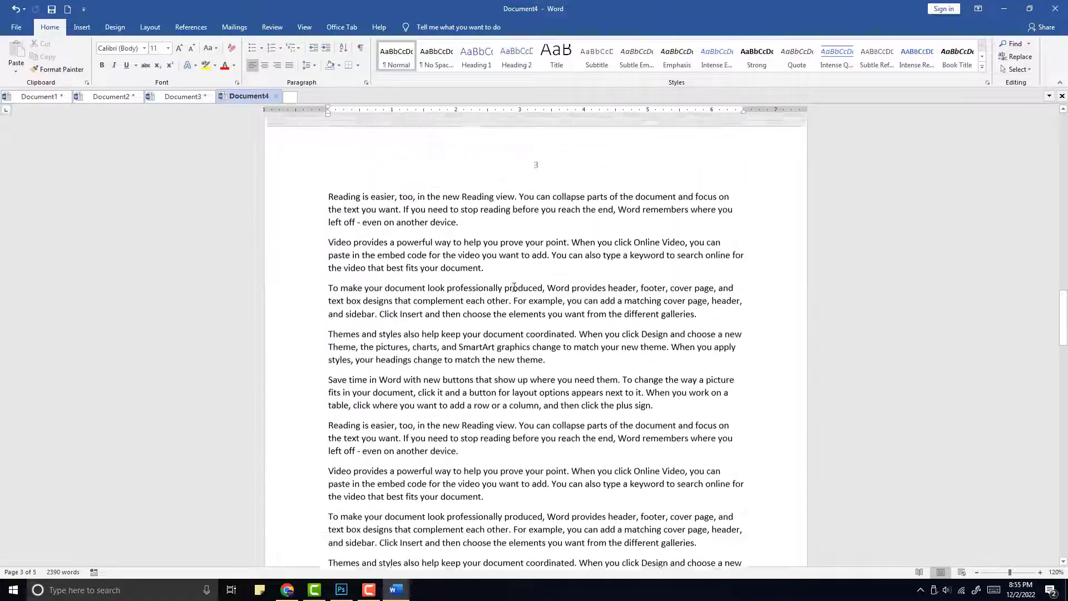
pyautogui.scroll(-3, 514, 287)
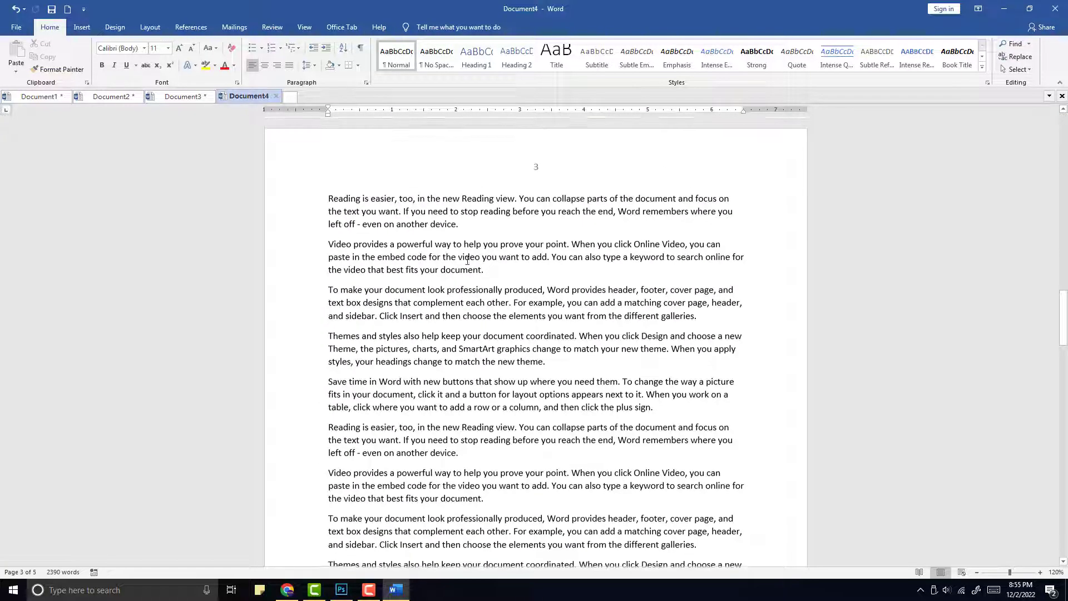
pyautogui.click(330, 198)
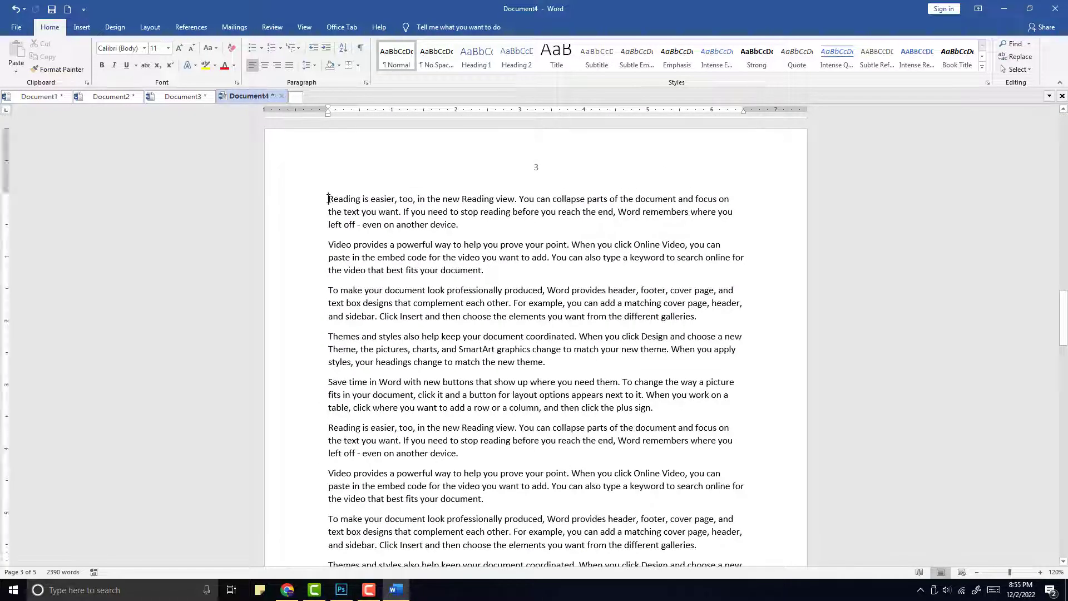
pyautogui.click(150, 28)
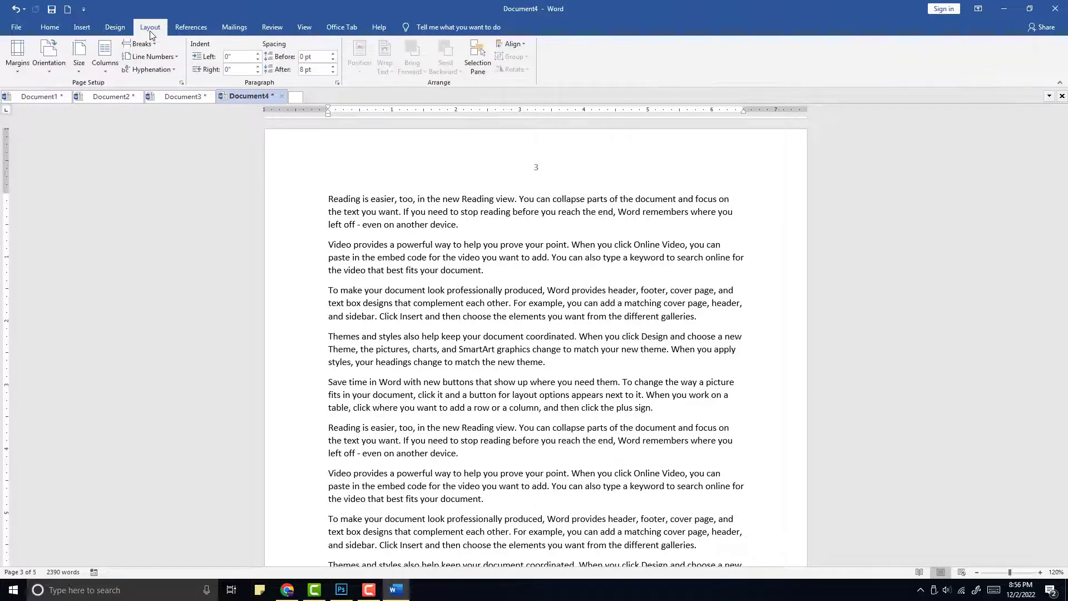
pyautogui.click(140, 44)
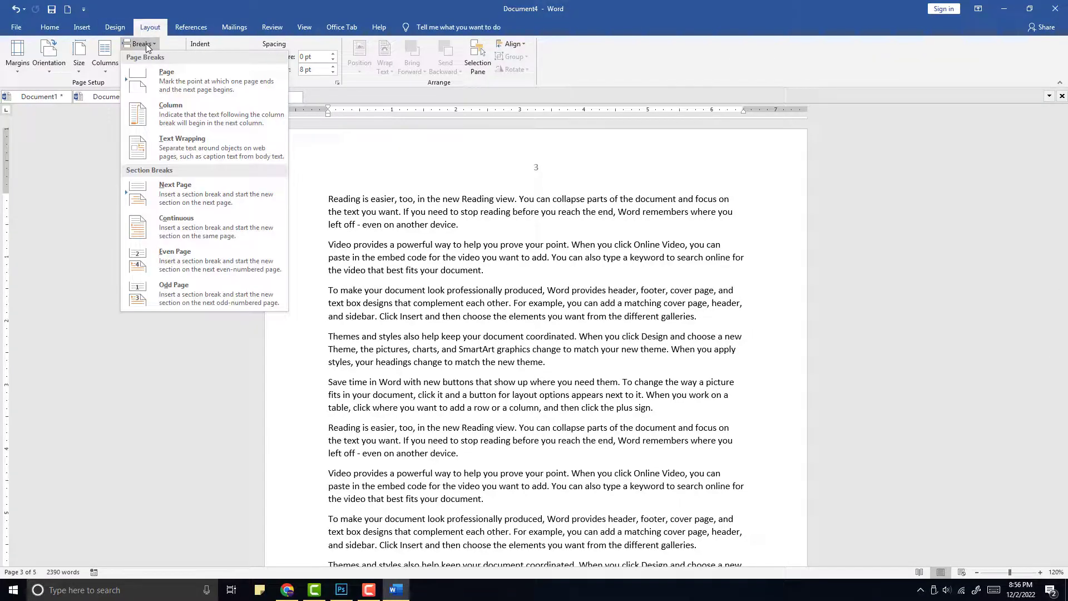
pyautogui.click(188, 191)
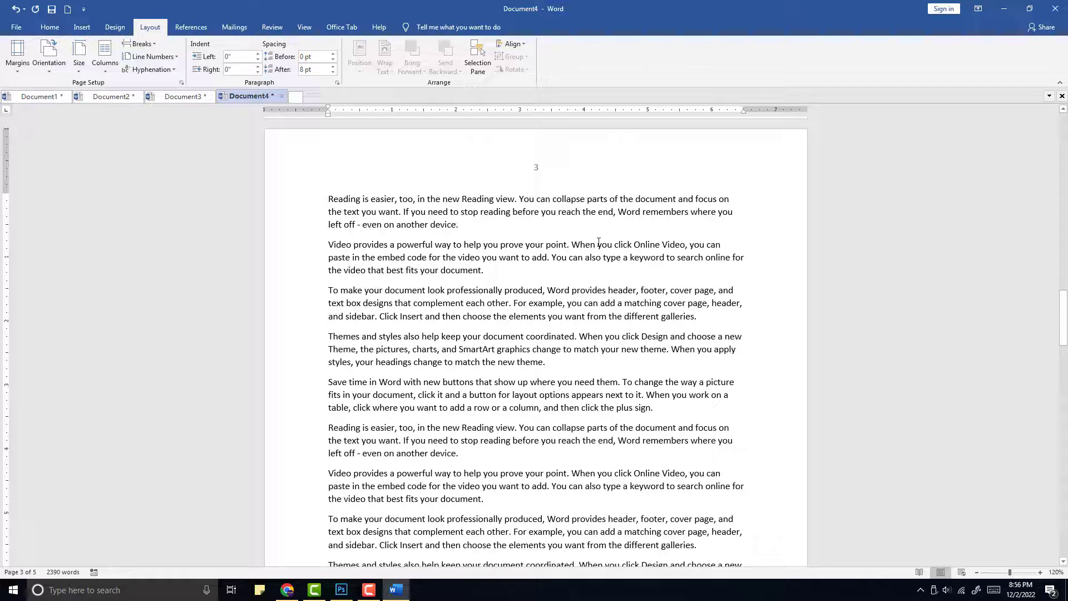
# Open the header of page 3 and unlink it from the previous section's header
pyautogui.doubleClick(540, 173)
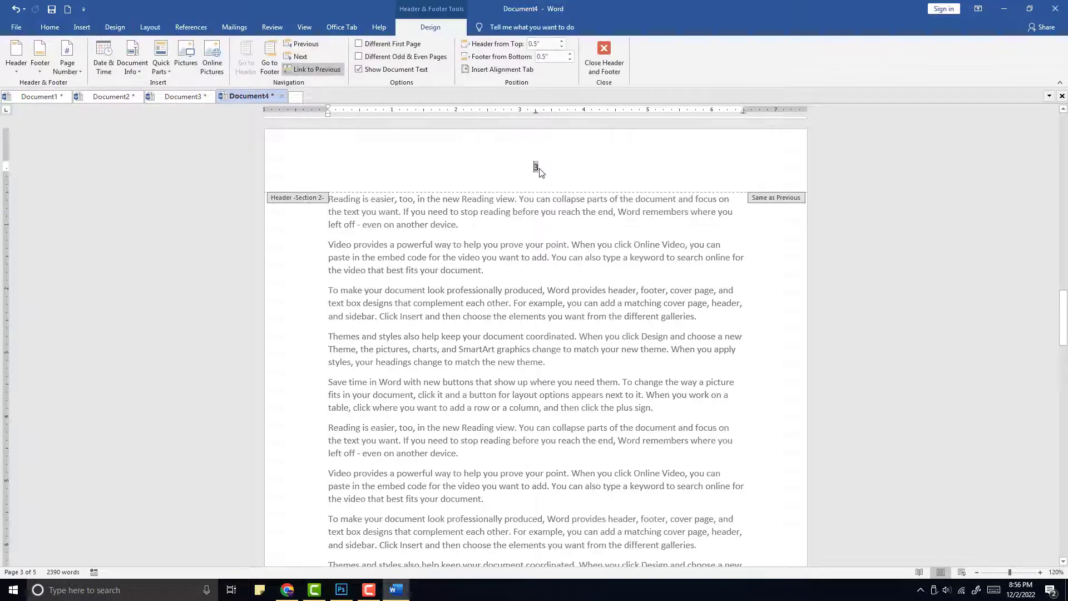
pyautogui.doubleClick(535, 167)
pyautogui.click(328, 71)
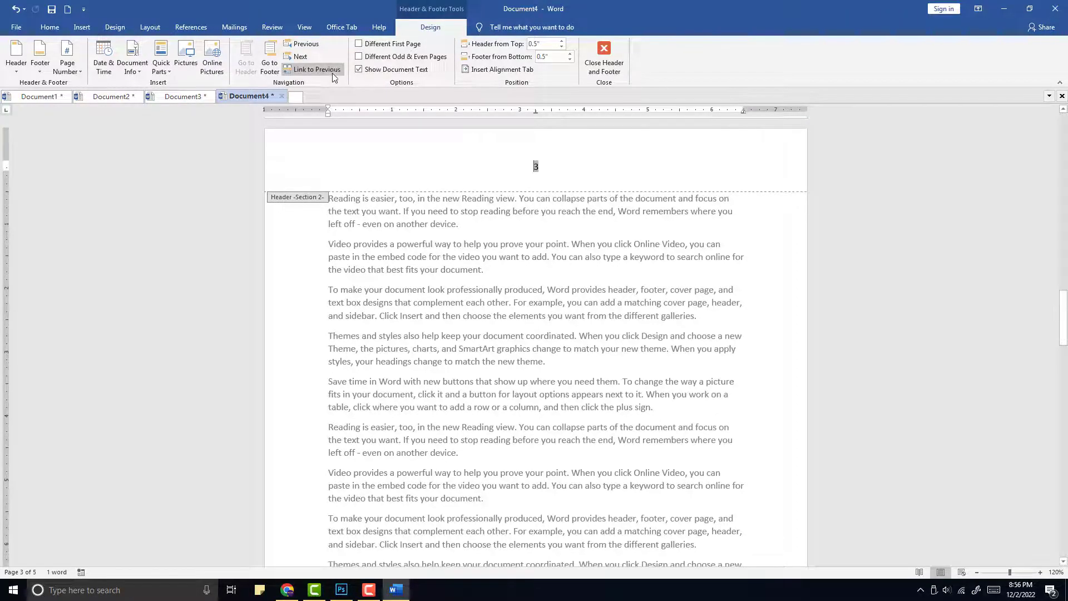
# Set section 2's page numbering to start at 1 and close the header
pyautogui.click(83, 30)
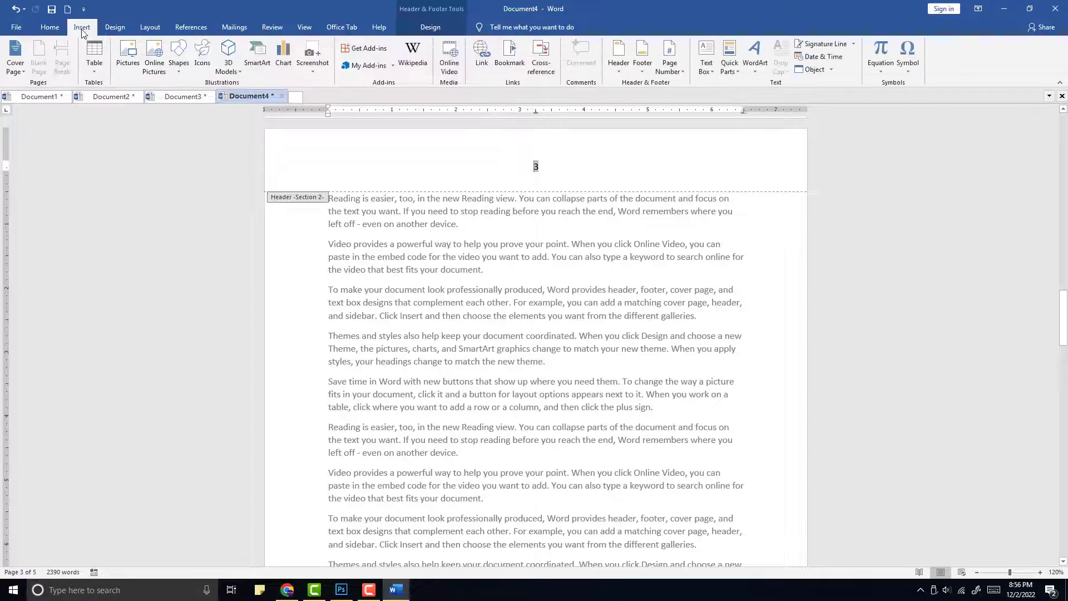
pyautogui.click(683, 66)
pyautogui.click(686, 140)
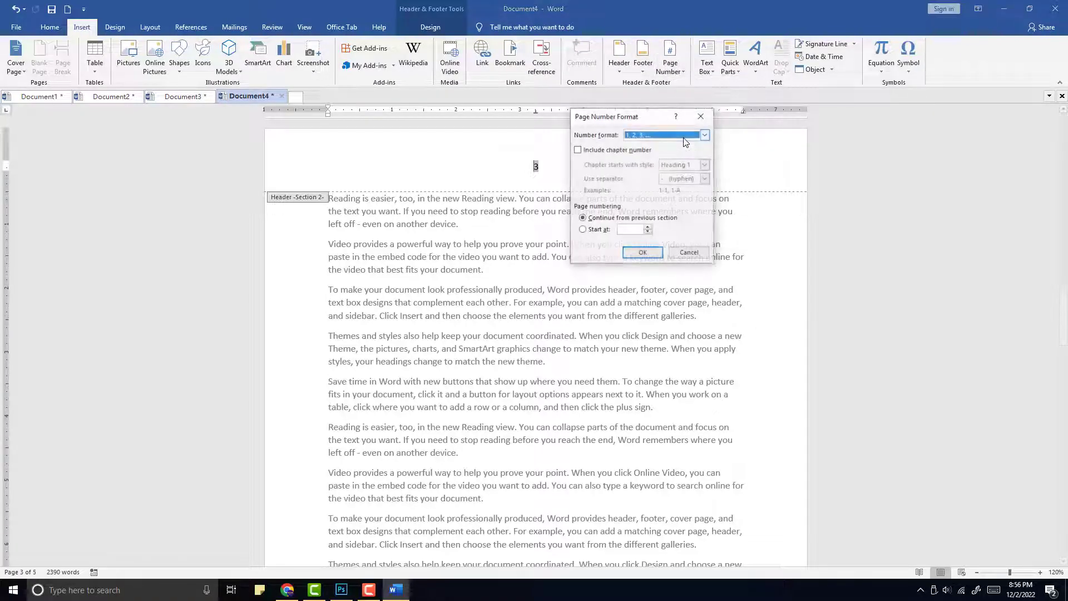
pyautogui.click(597, 231)
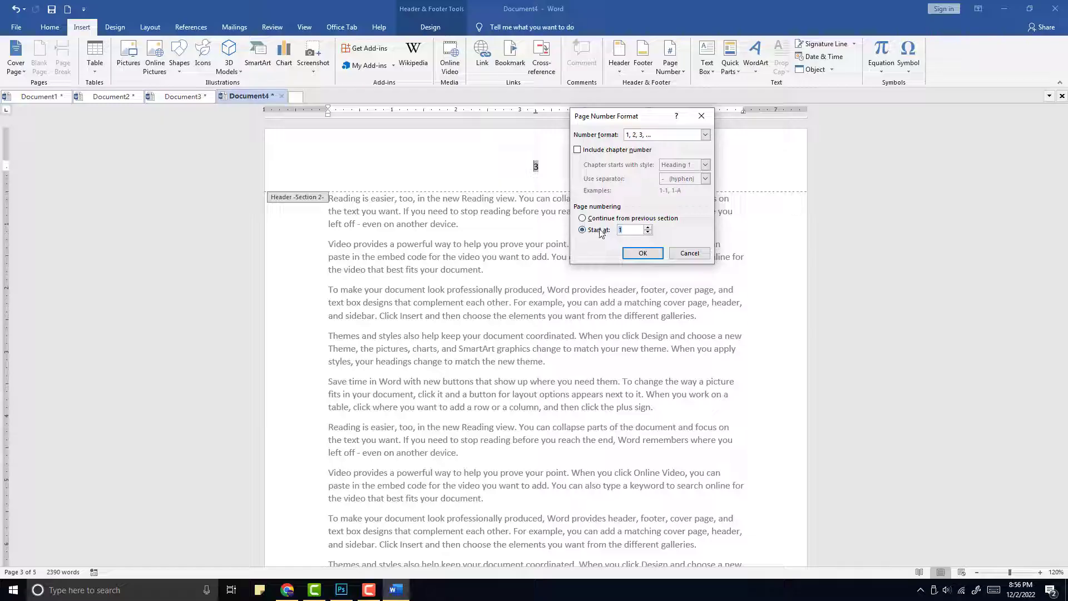
pyautogui.click(642, 253)
pyautogui.click(429, 27)
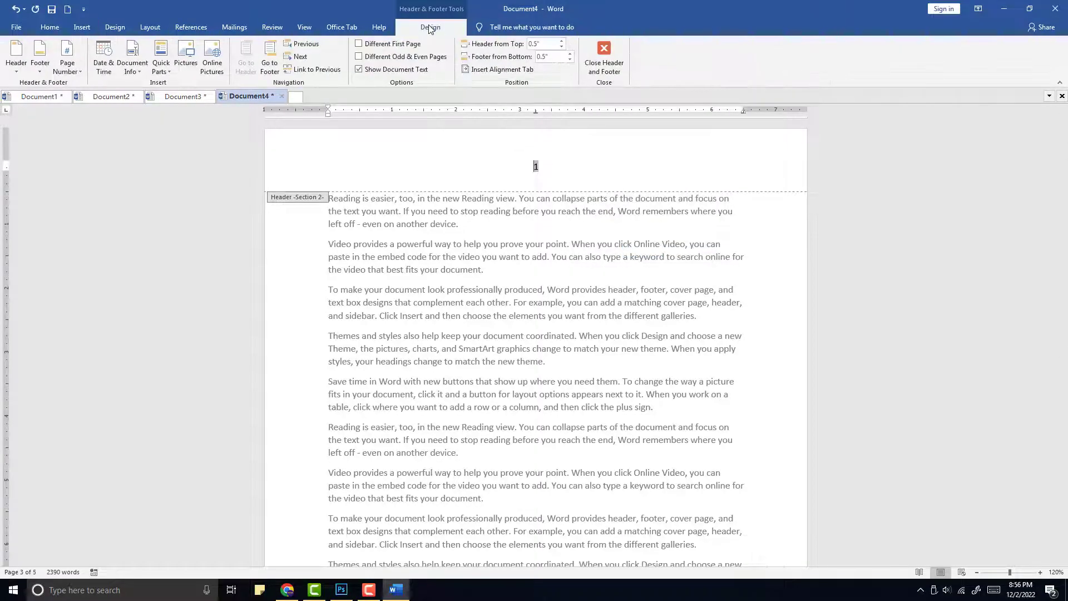
pyautogui.click(603, 60)
# Delete the page number from section 1's header on the first page and close the header
pyautogui.scroll(10, 606, 244)
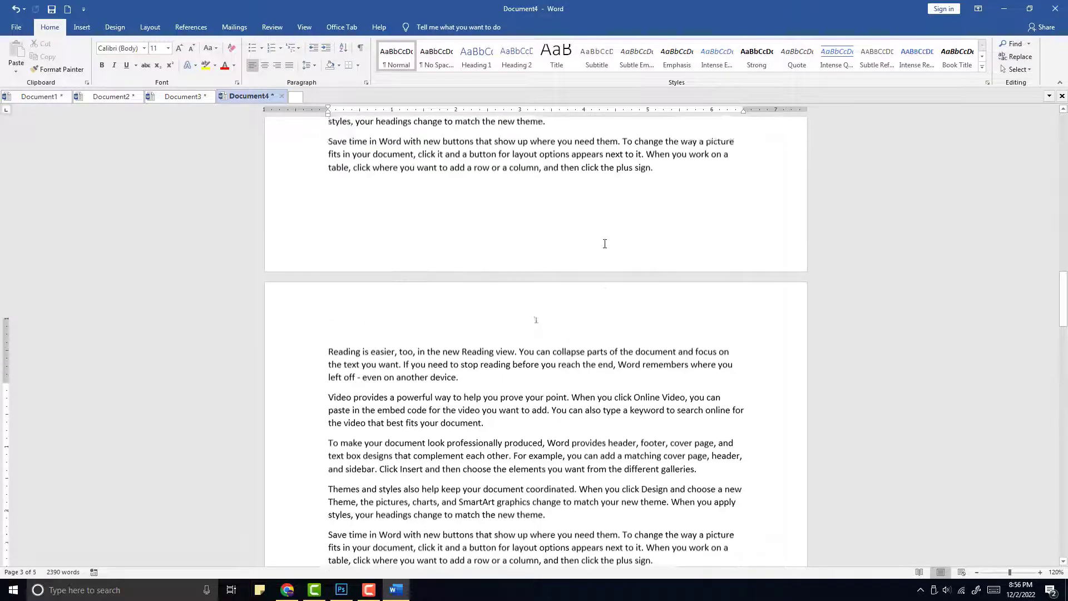
pyautogui.scroll(10, 602, 244)
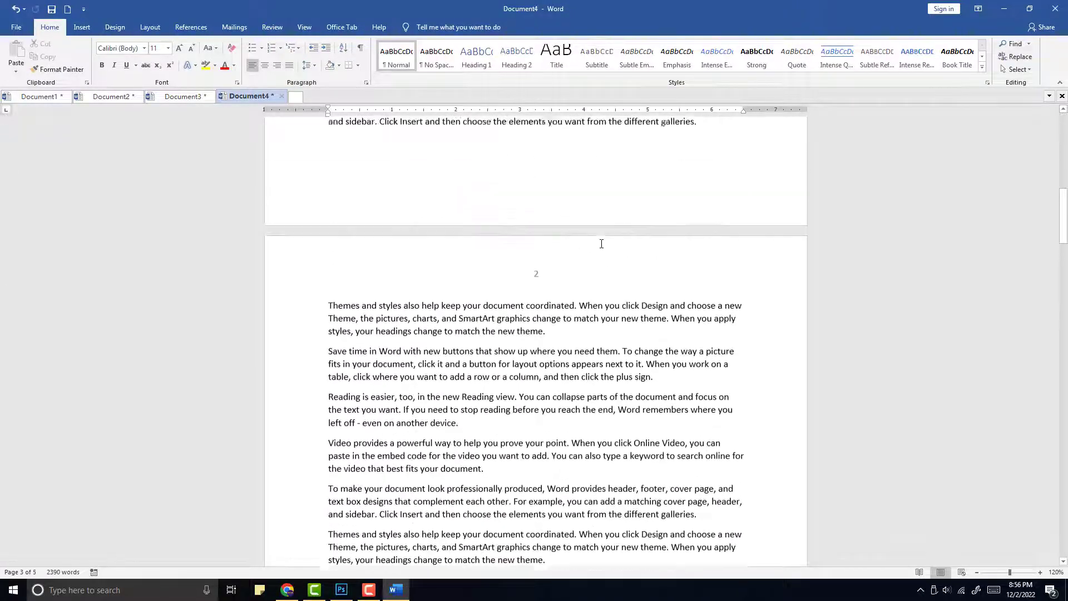
pyautogui.scroll(8, 540, 343)
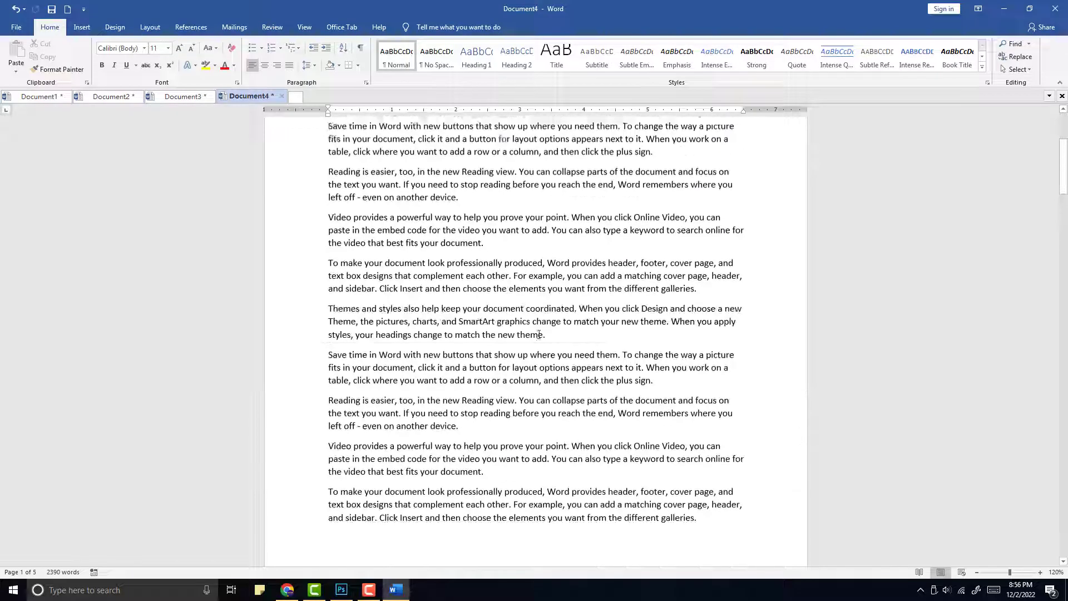
pyautogui.doubleClick(537, 169)
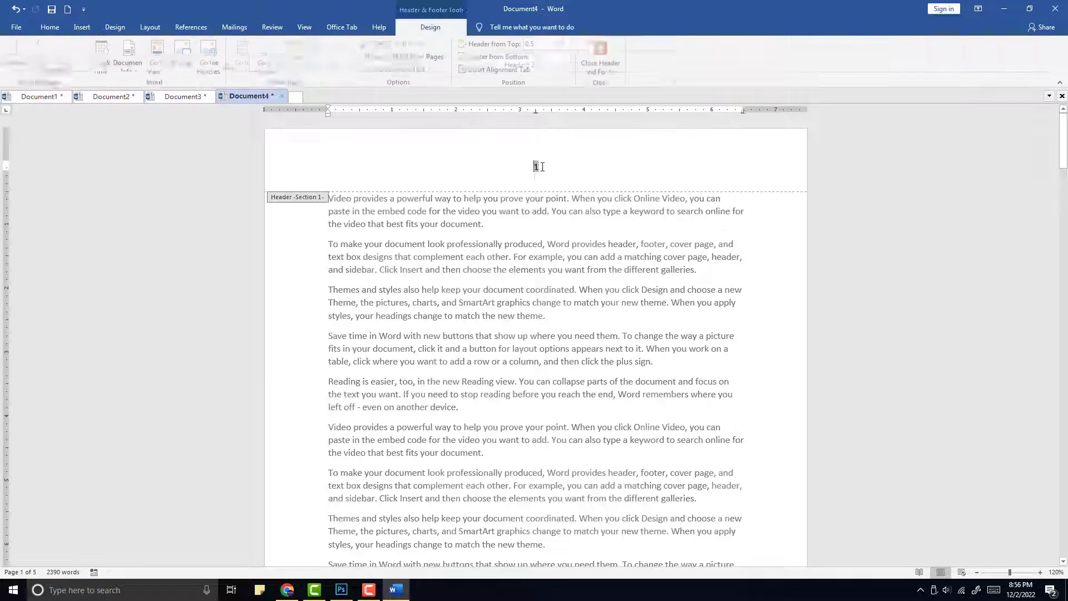
pyautogui.doubleClick(536, 166)
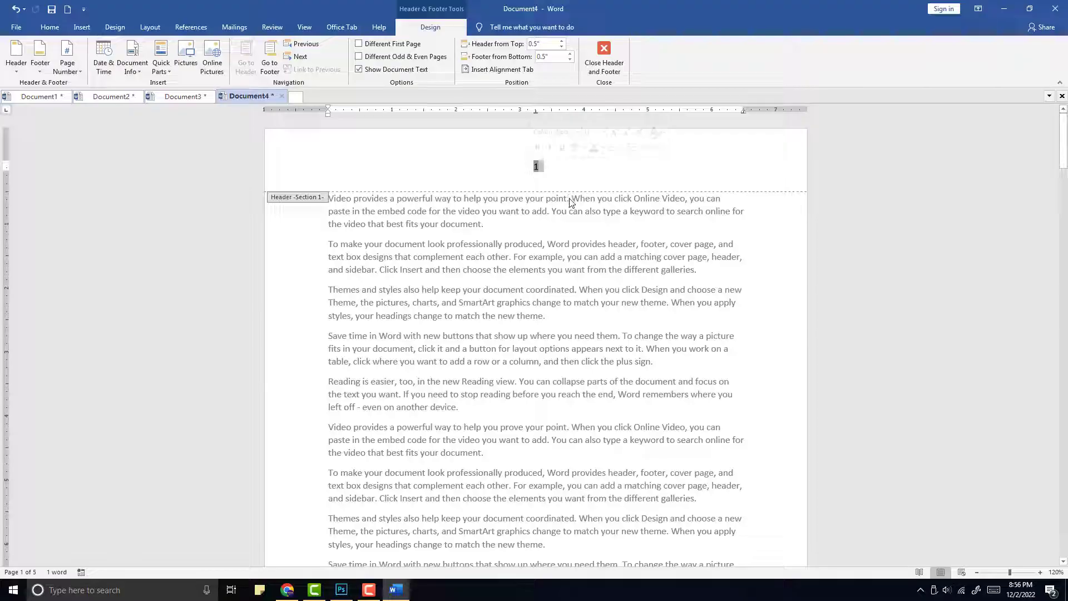
pyautogui.press('Delete')
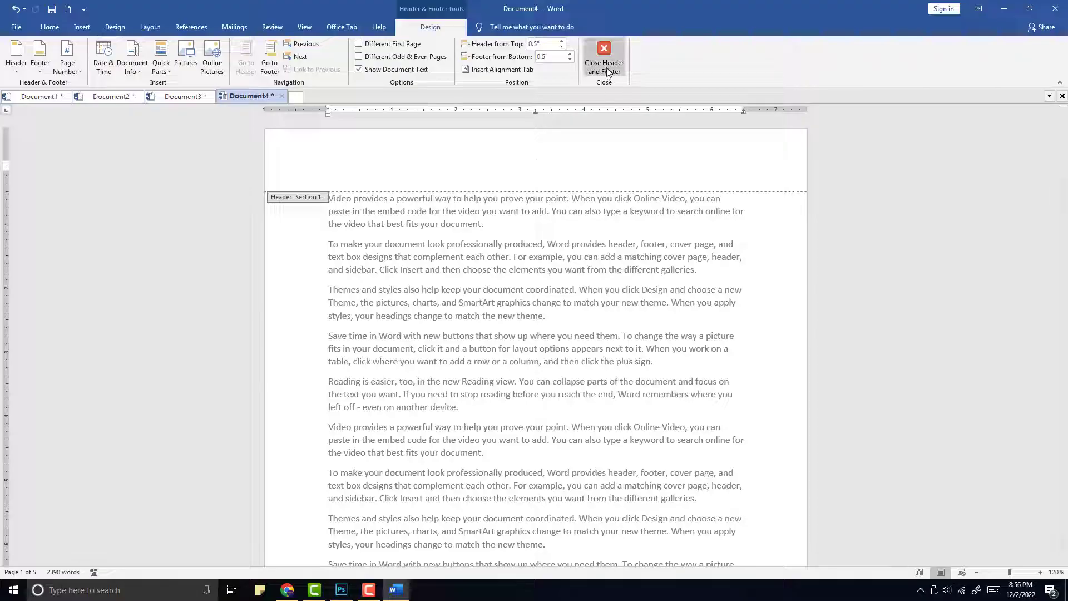
pyautogui.click(607, 66)
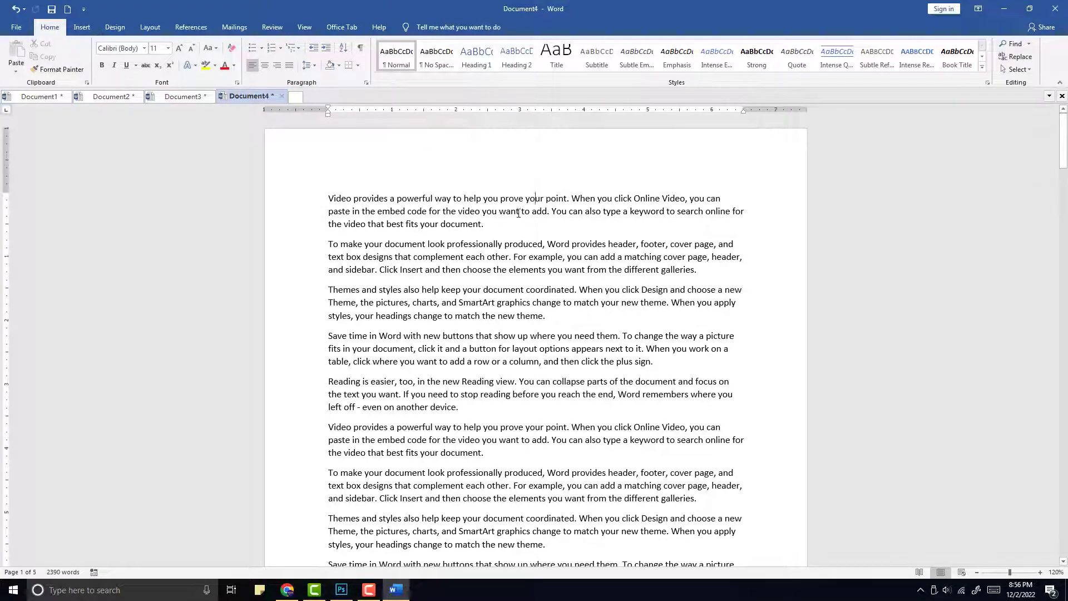
# Check the page headers from the first page through the start of section 2
pyautogui.scroll(-15, 568, 222)
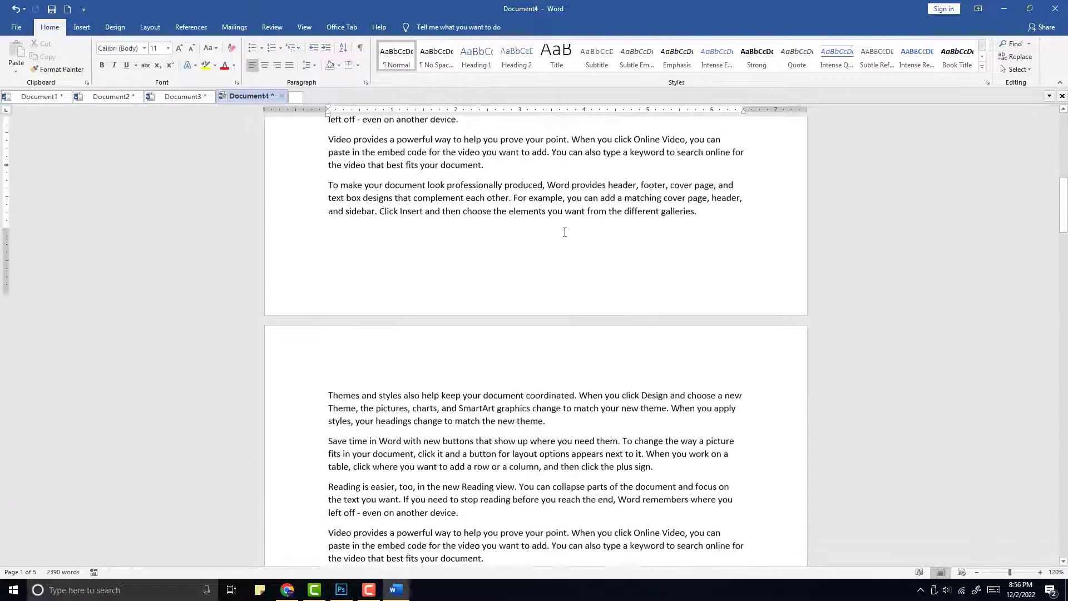
pyautogui.scroll(-3, 565, 234)
pyautogui.scroll(3, 546, 245)
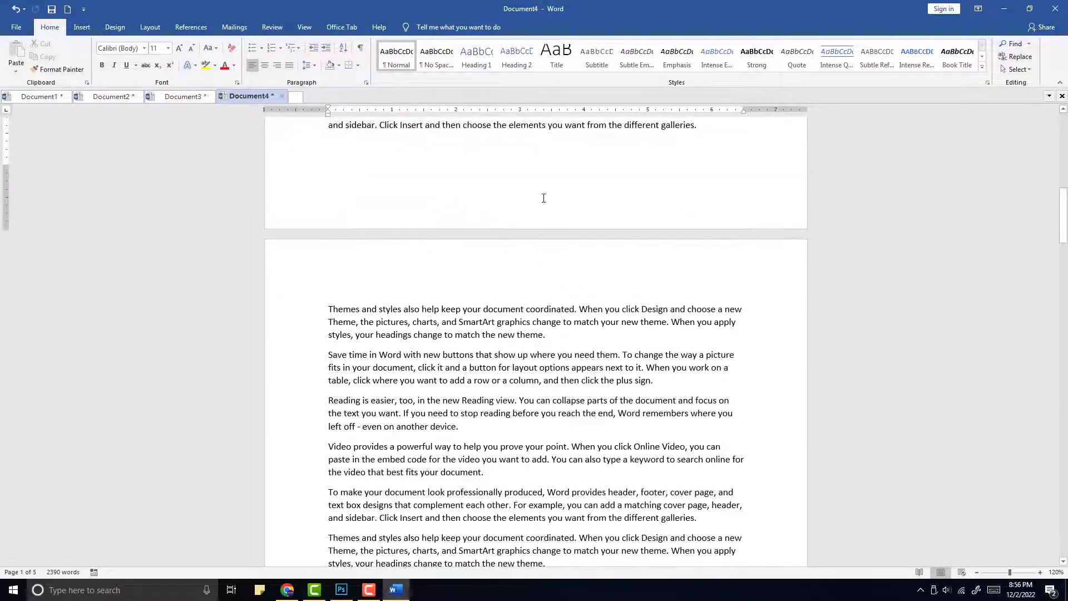
pyautogui.scroll(-10, 567, 267)
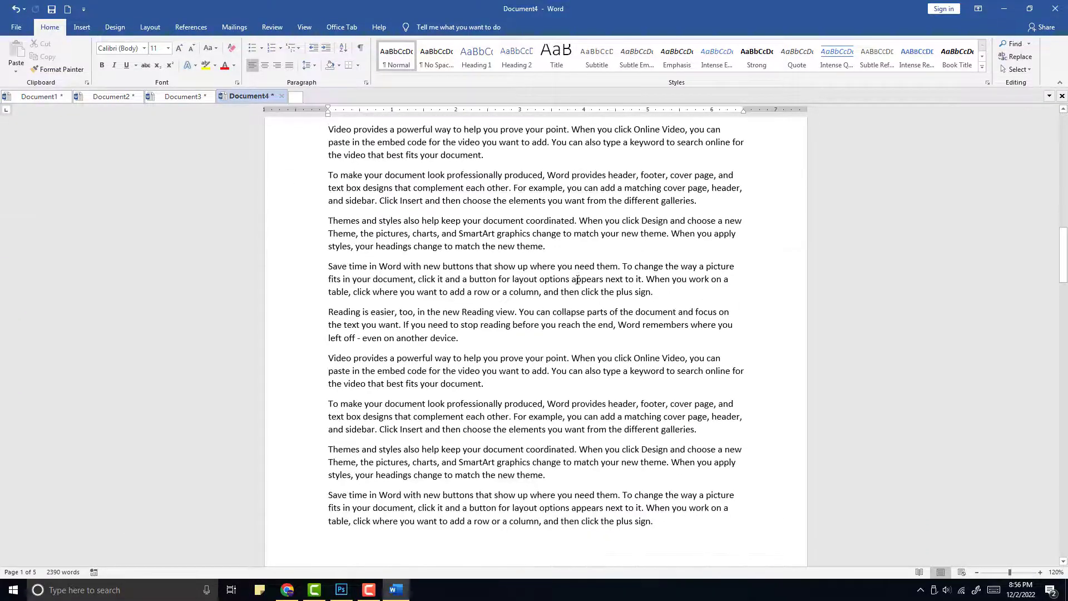
pyautogui.scroll(6, 543, 145)
pyautogui.scroll(-15, 544, 211)
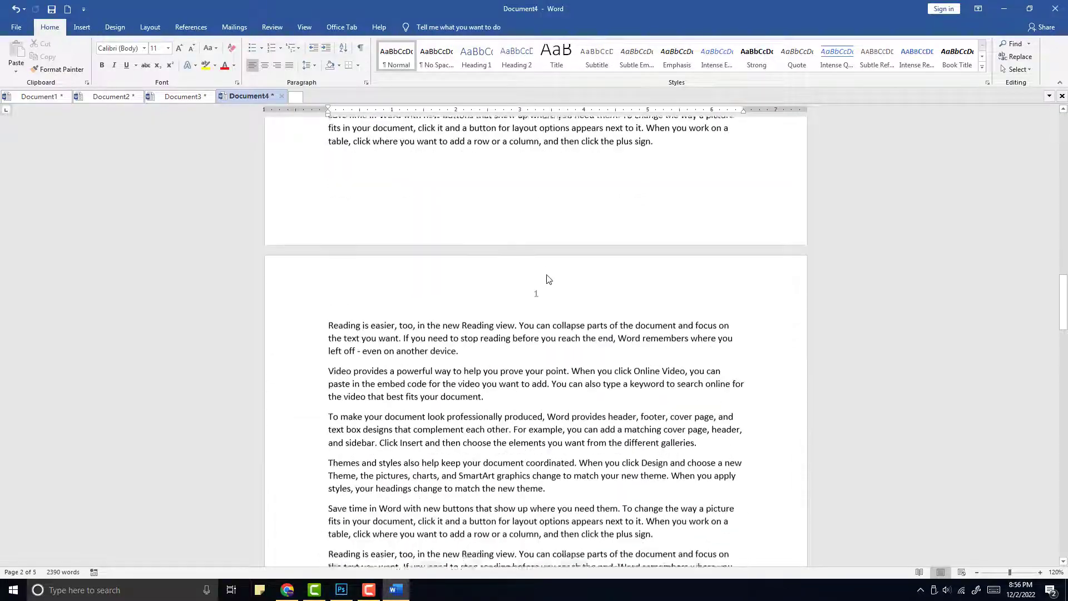